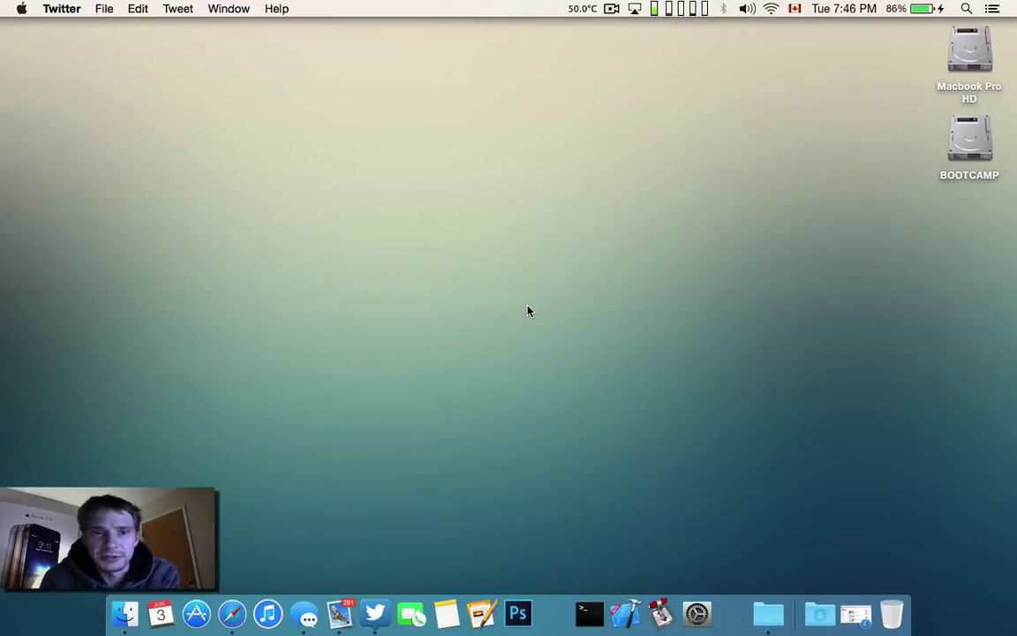
Step: Bring Finder to the front by clicking the empty desktop showing the Macbook Pro HD and BOOTCAMP drives
left_click(528, 310)
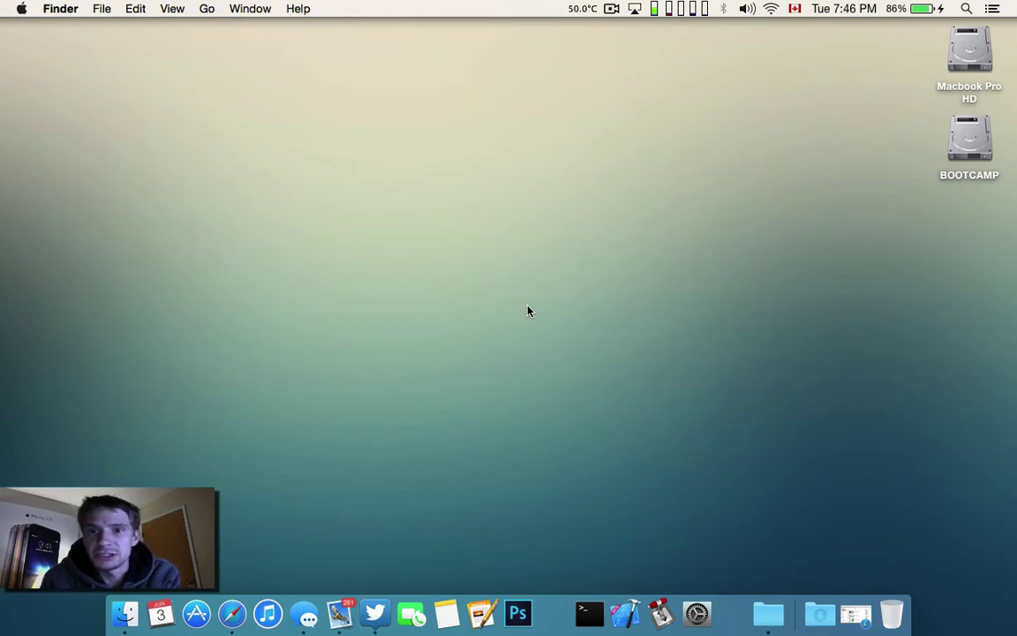
Step: Open Notification Center and scroll through the Today widgets
scroll(773, 167, "right", 3)
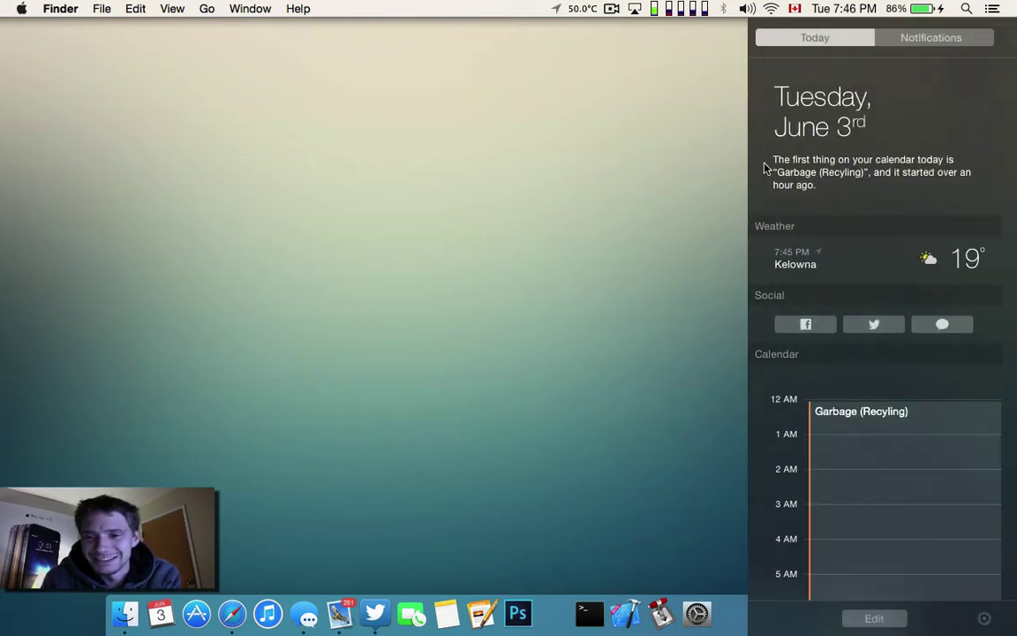
scroll(926, 231, "down", 10)
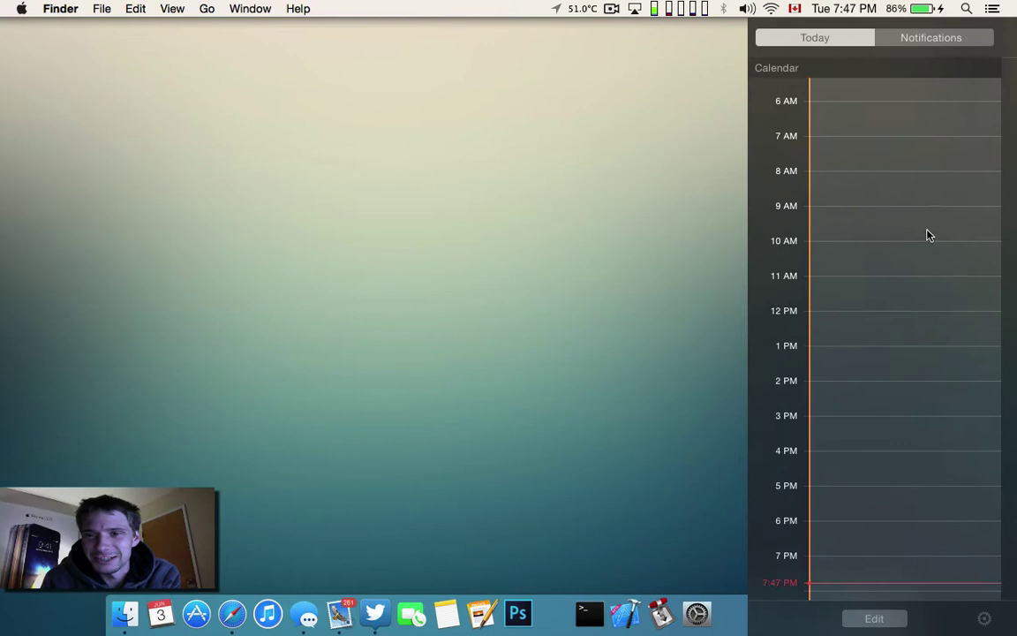
scroll(926, 232, "up", 10)
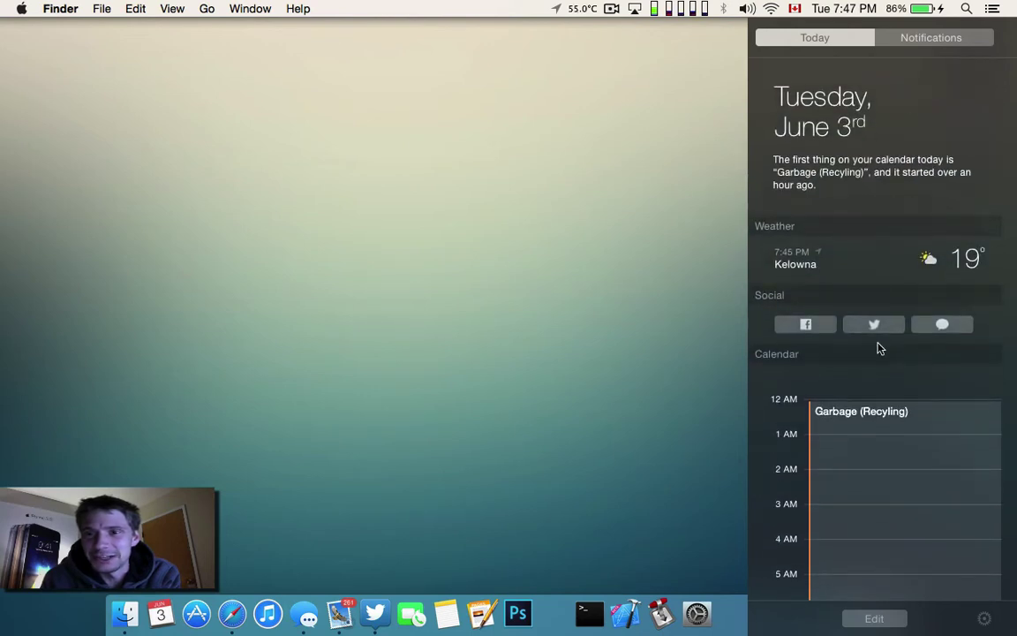
Step: Scroll through the received notifications list, then launch System Preferences from the Dock
left_click(933, 37)
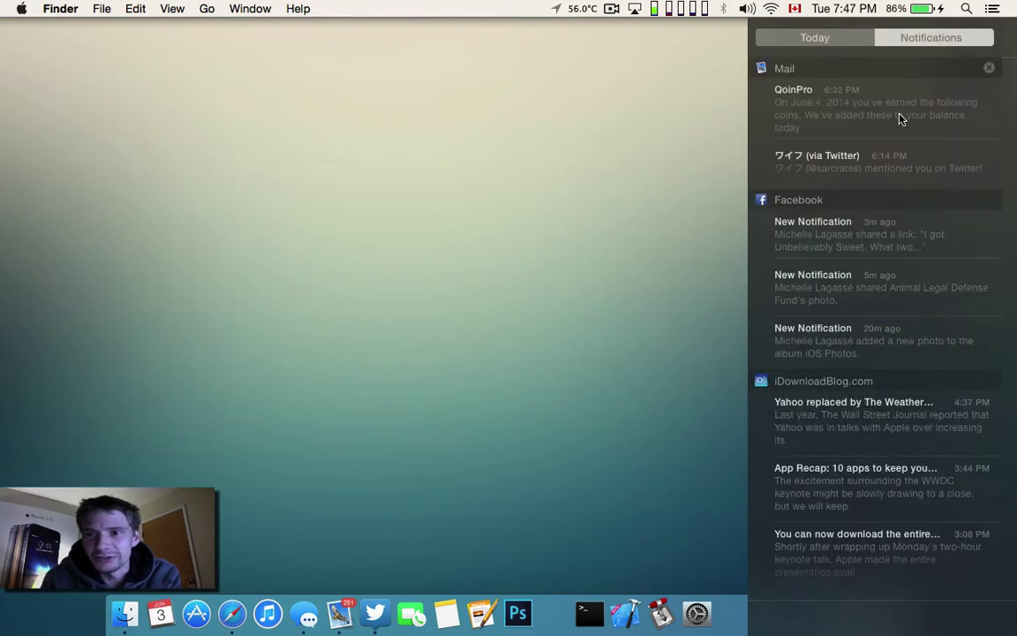
scroll(902, 124, "down", 3)
scroll(902, 124, "up", 6)
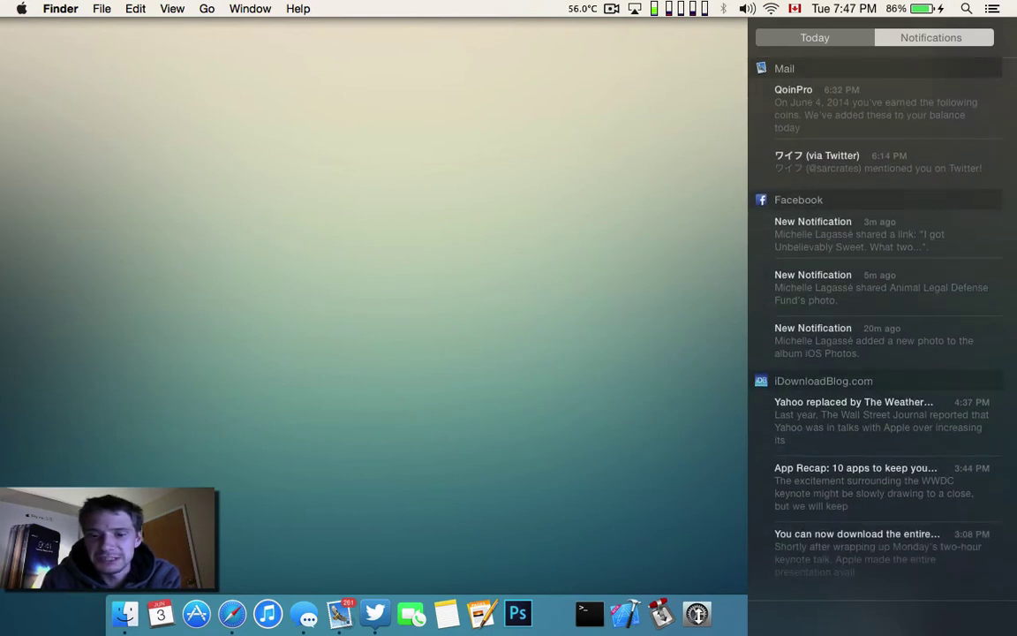
left_click(697, 613)
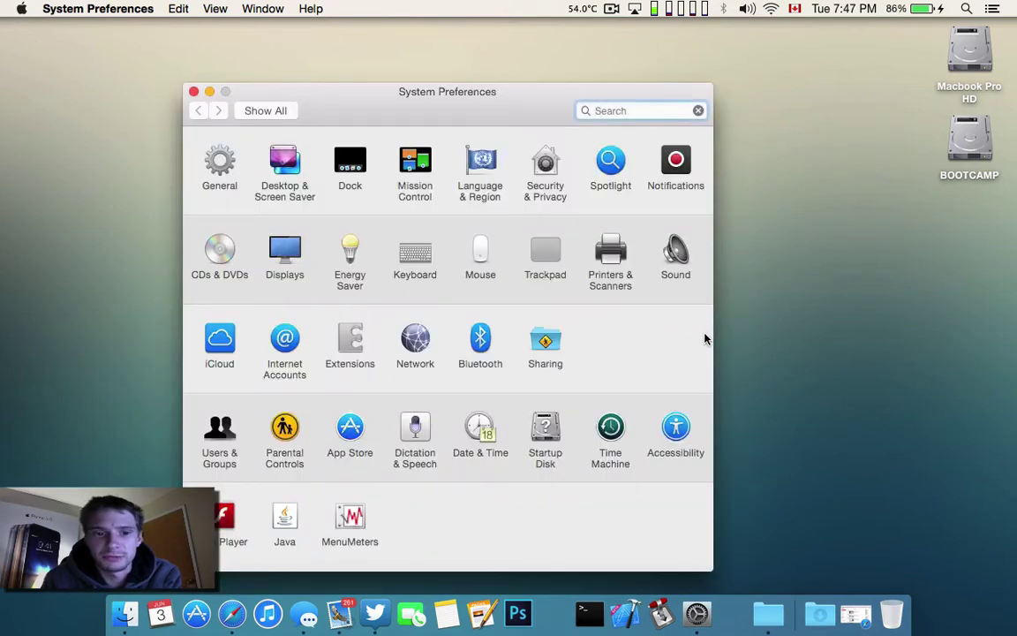
Step: Move System Preferences up-left, open Extensions, and compare with Notification Center's Today widgets
left_click_drag(337, 105, 220, 76)
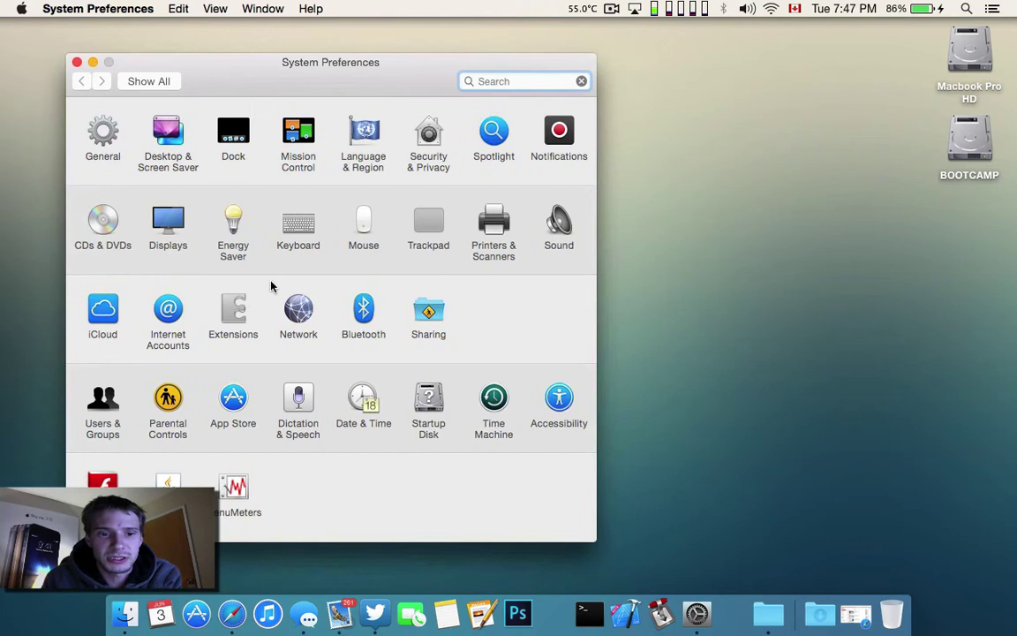
left_click(231, 305)
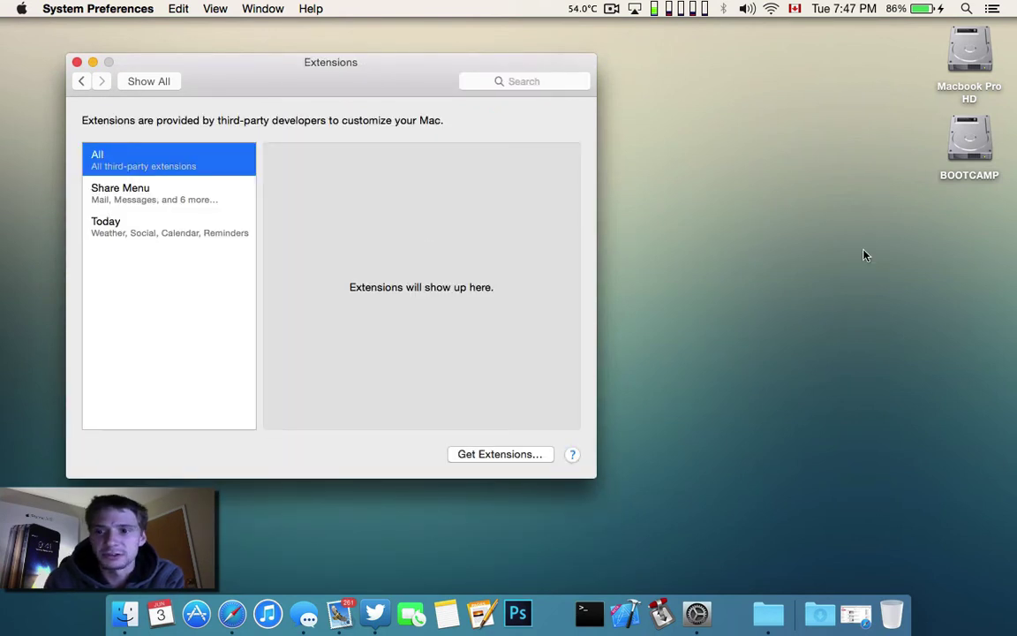
scroll(863, 254, "right", 5)
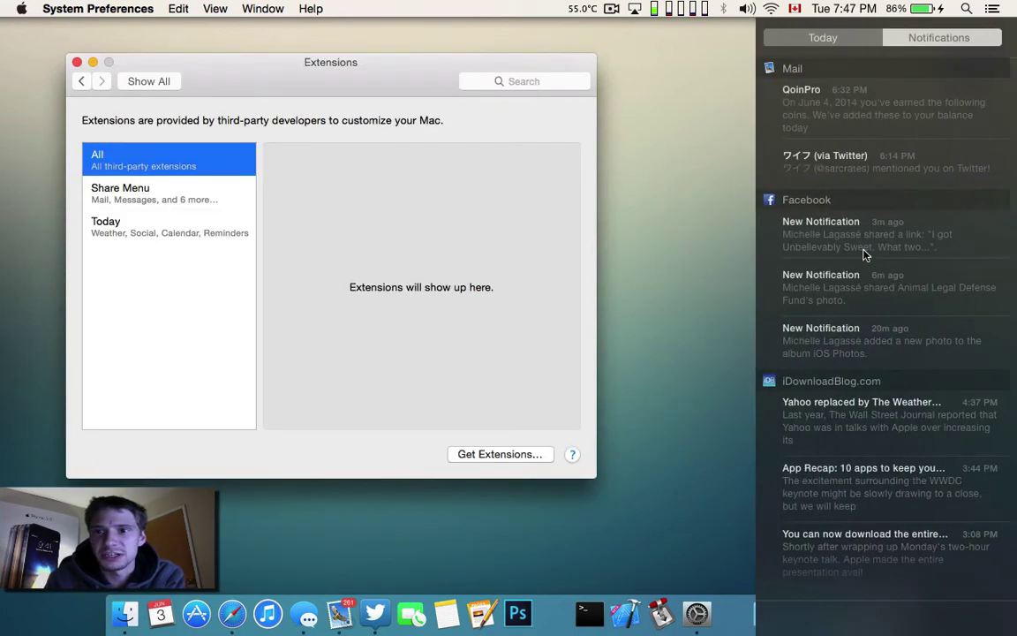
left_click(830, 42)
scroll(856, 351, "down", 10)
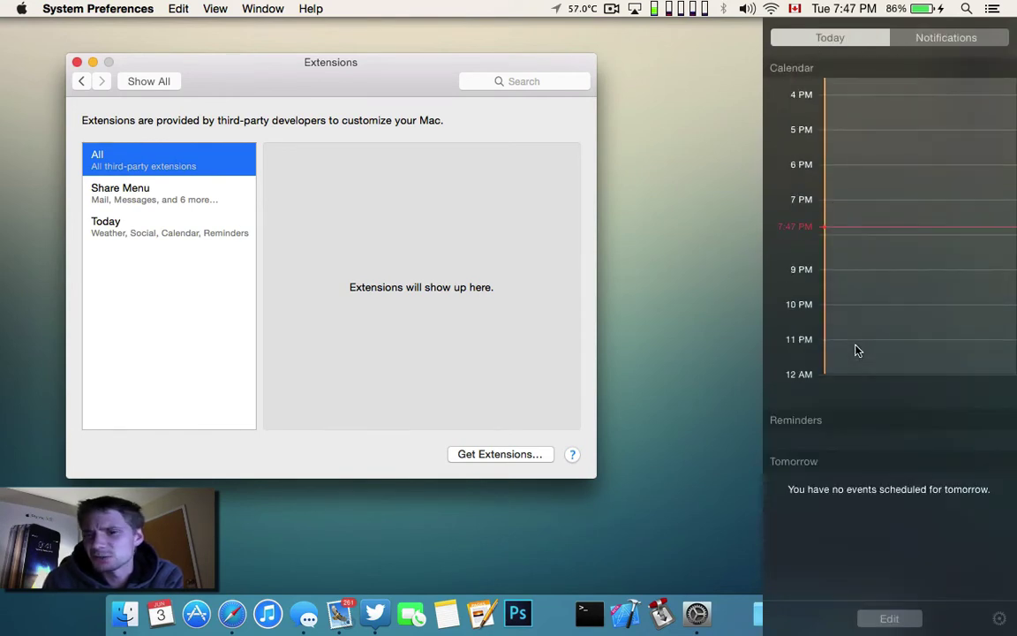
scroll(856, 350, "up", 5)
scroll(856, 351, "up", 10)
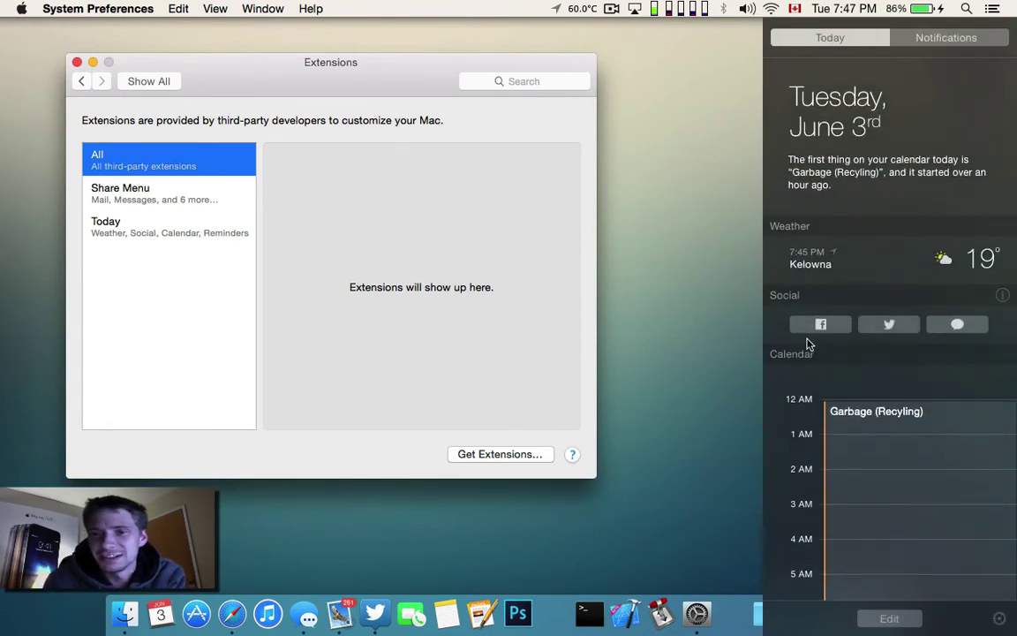
Step: Check the Share Menu extensions, go back to the overview, and reopen Extensions
left_click(198, 204)
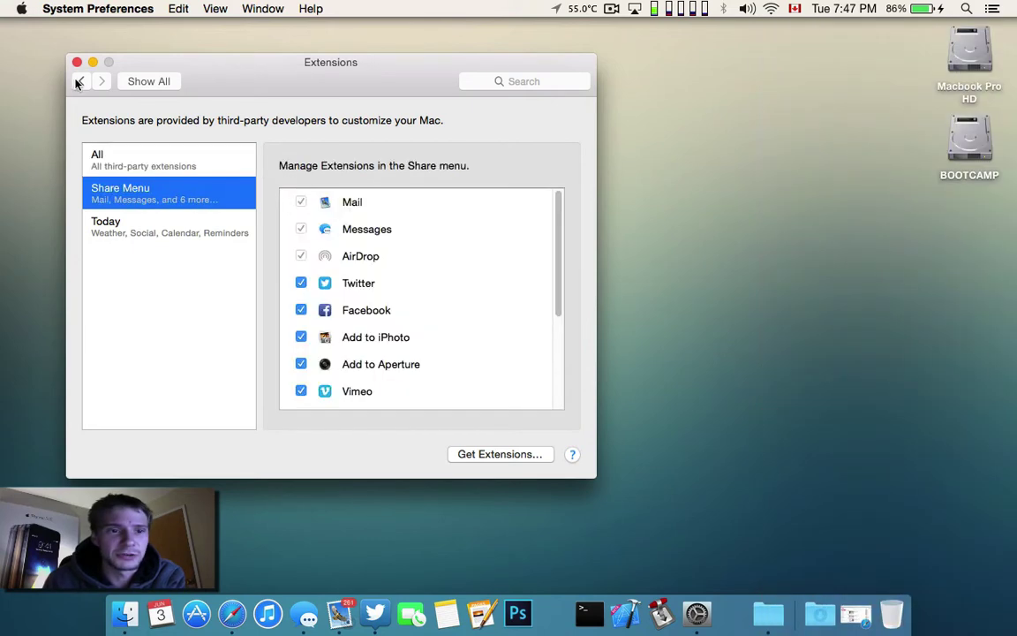
left_click(81, 80)
left_click(239, 302)
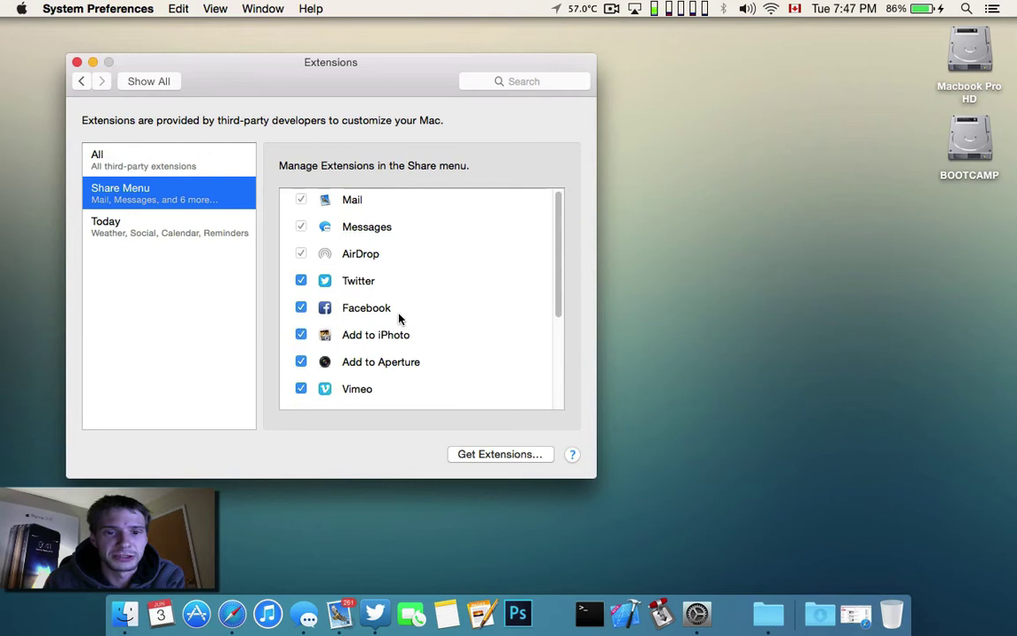
Step: Scroll the Extensions list and open Notification Center's Today widgets for comparison
scroll(399, 318, "down", 4)
scroll(399, 315, "up", 4)
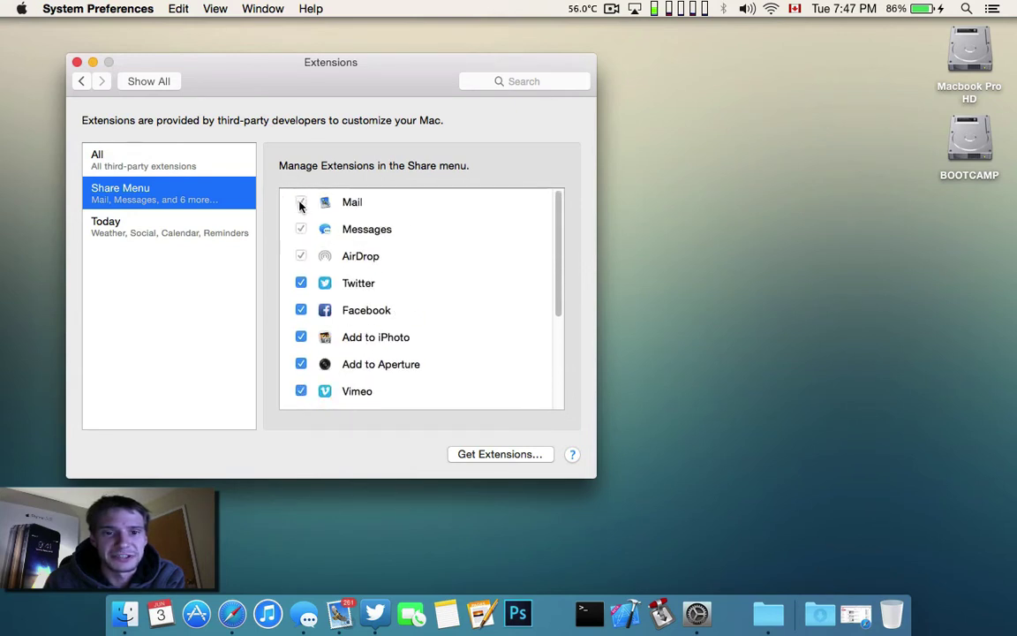
left_click(992, 9)
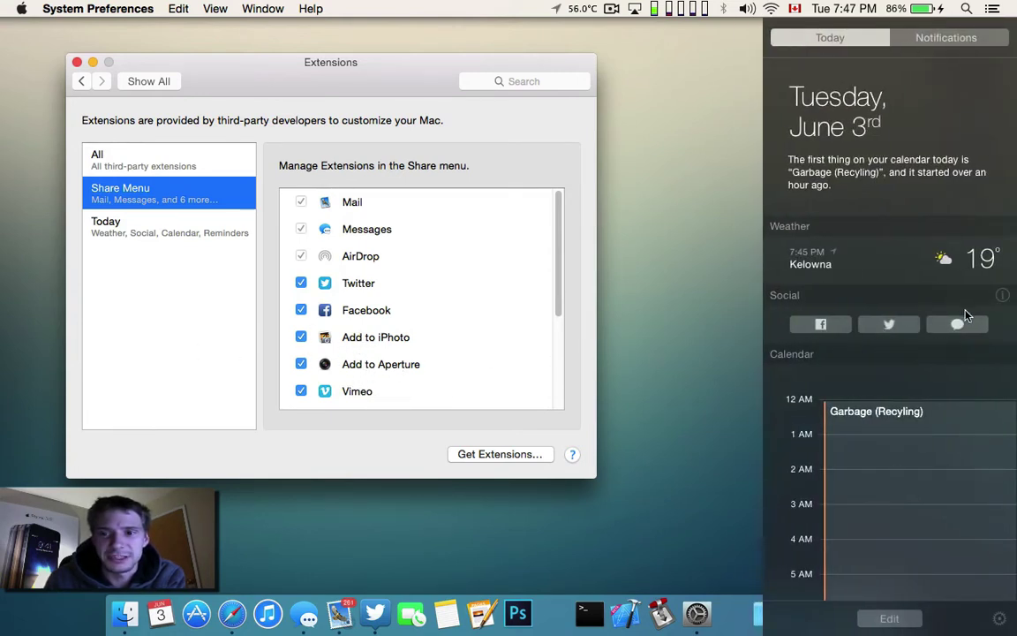
scroll(965, 317, "down", 15)
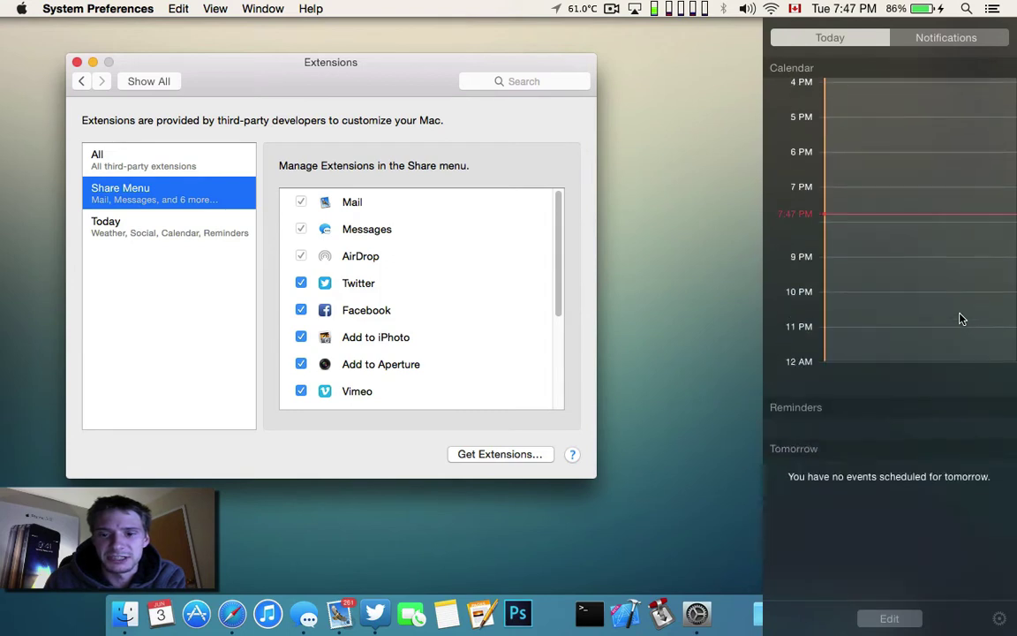
Step: In Extensions > Today, enable the Stocks, Calculator and World Clock widgets
left_click(154, 223)
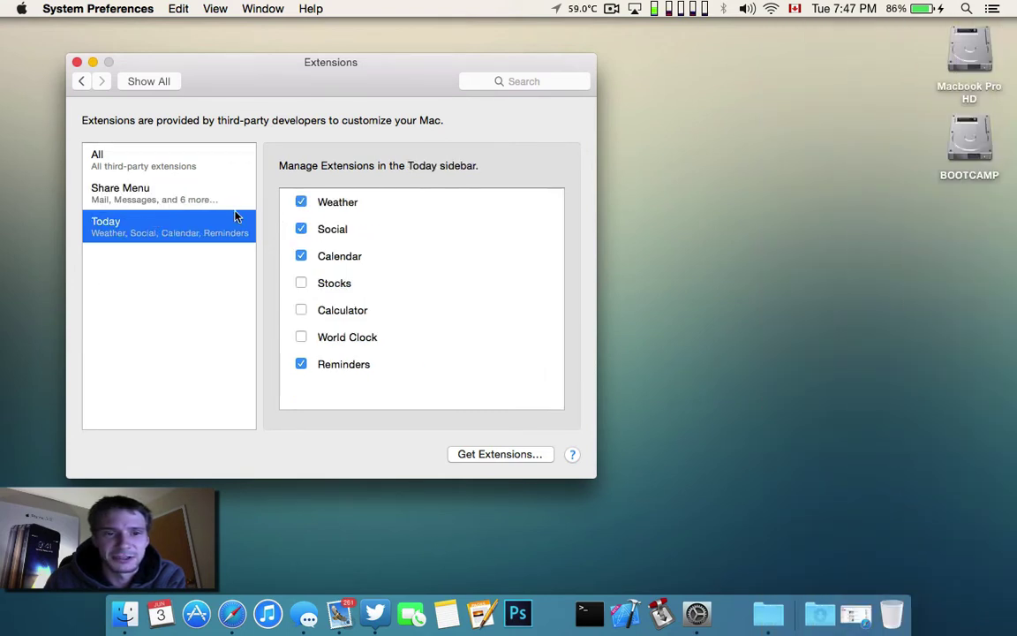
left_click(301, 283)
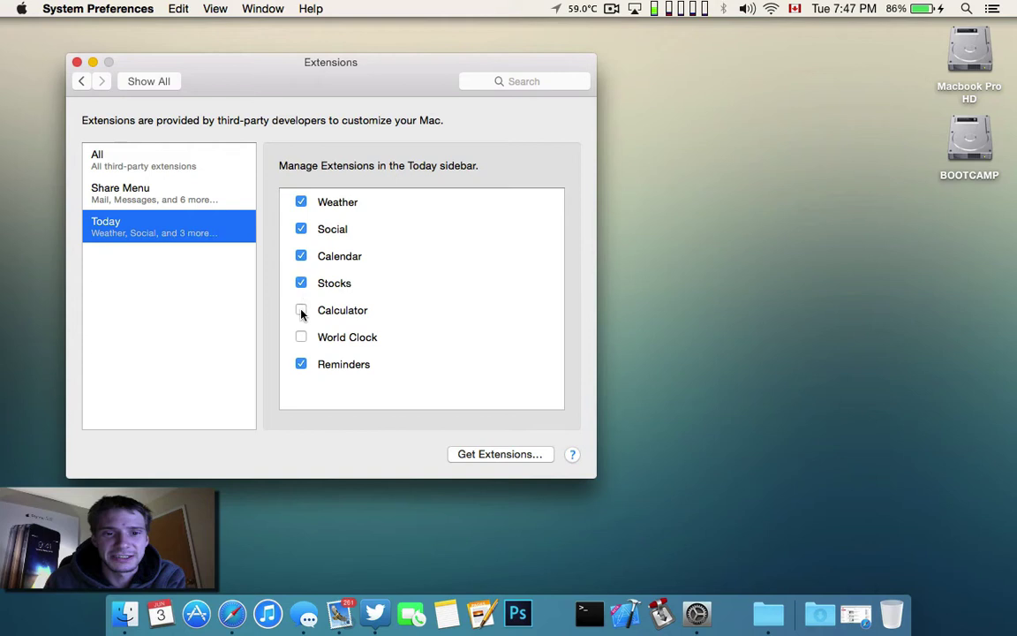
left_click(301, 311)
left_click(301, 336)
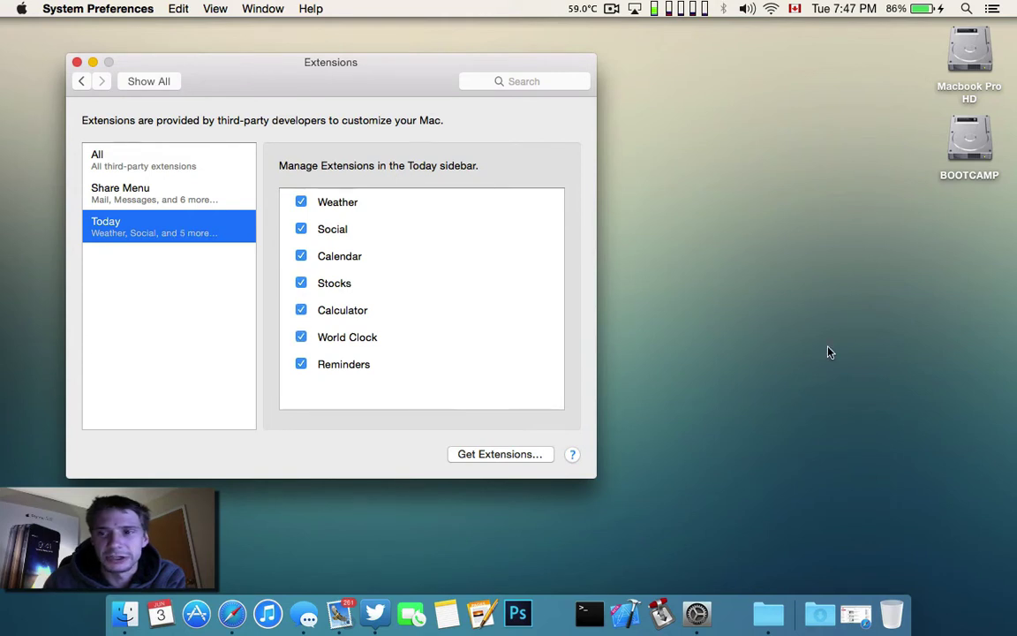
scroll(828, 352, "right", 3)
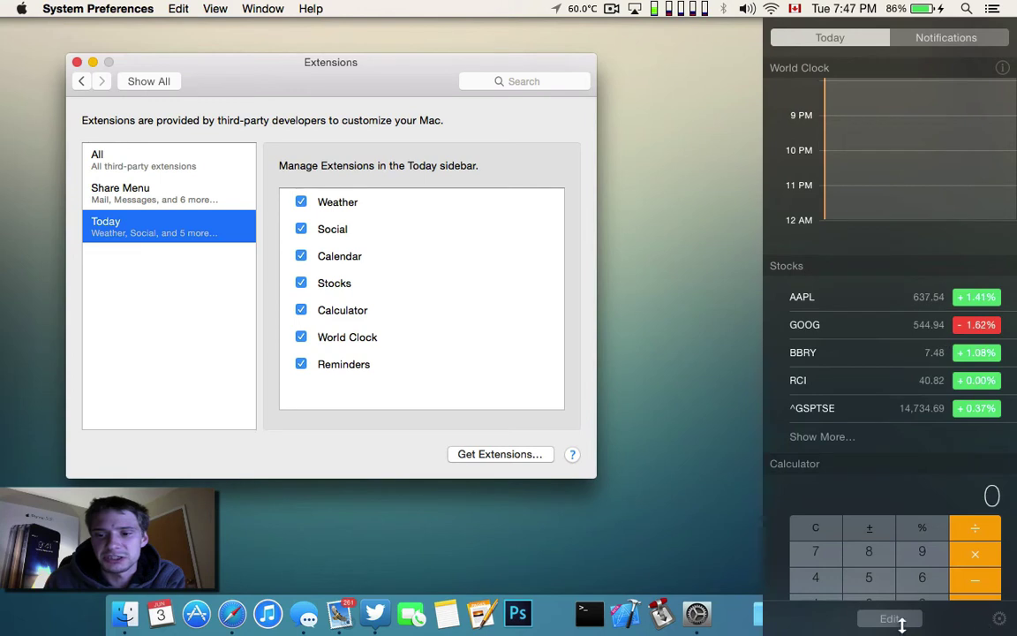
Step: Edit Today to remove Stocks and Calculator, put World Clock at the top, then close Notification Center
left_click(897, 618)
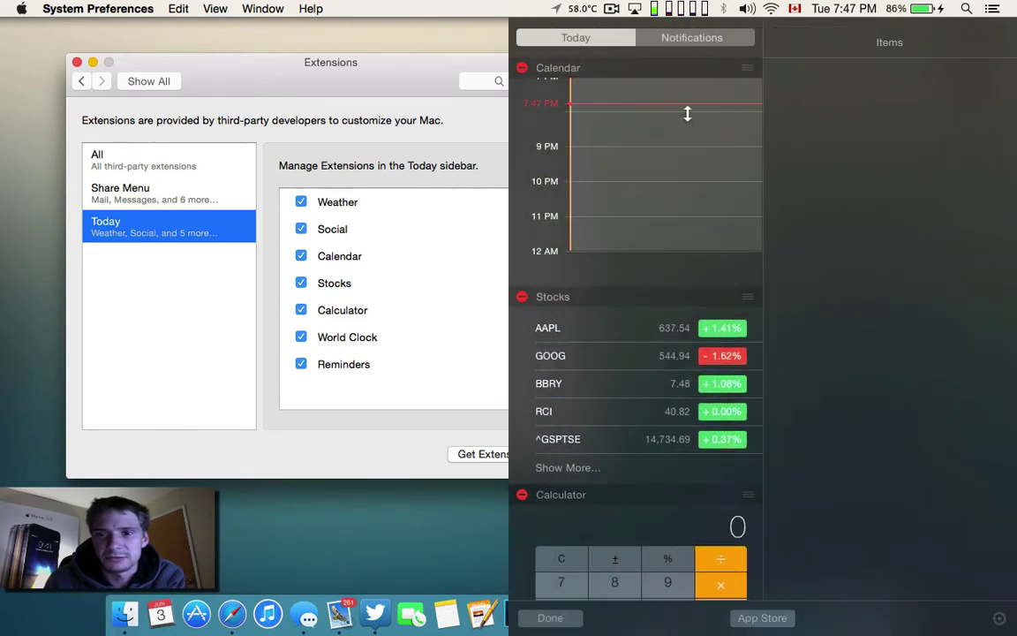
left_click(522, 296)
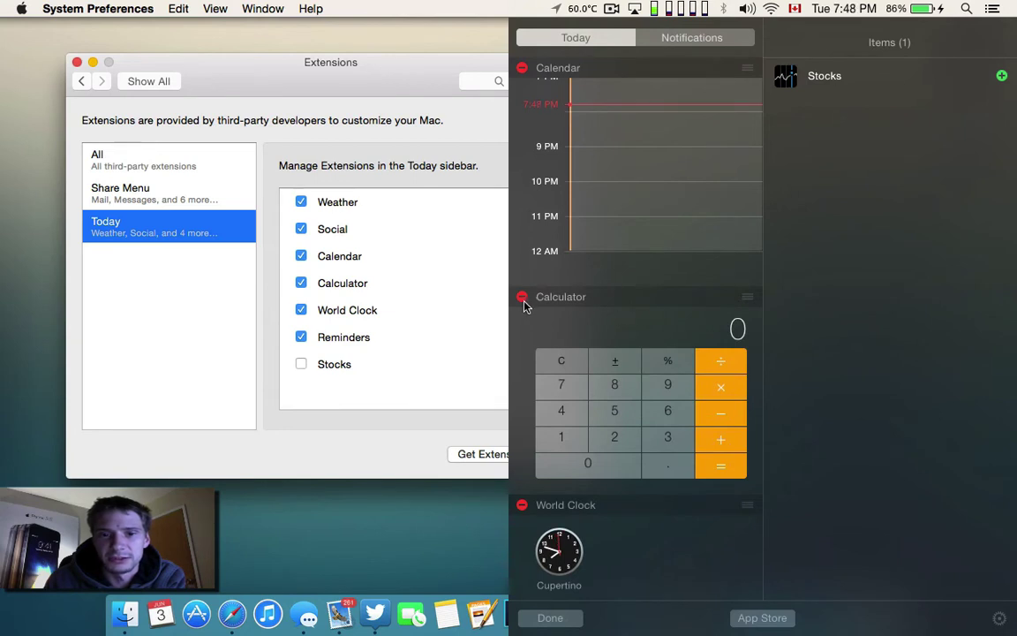
left_click(522, 297)
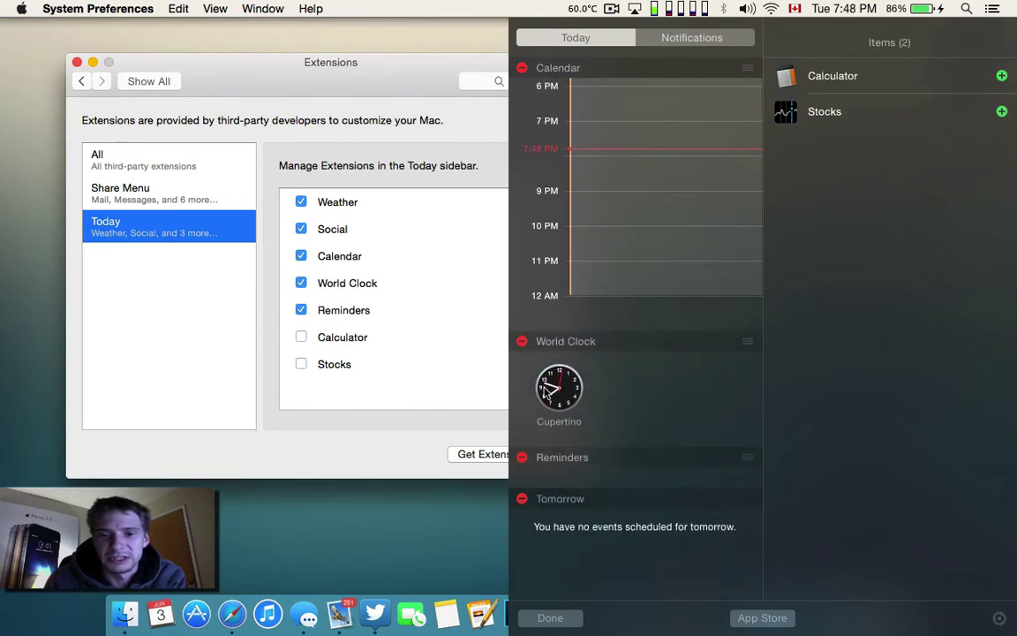
left_click(522, 342)
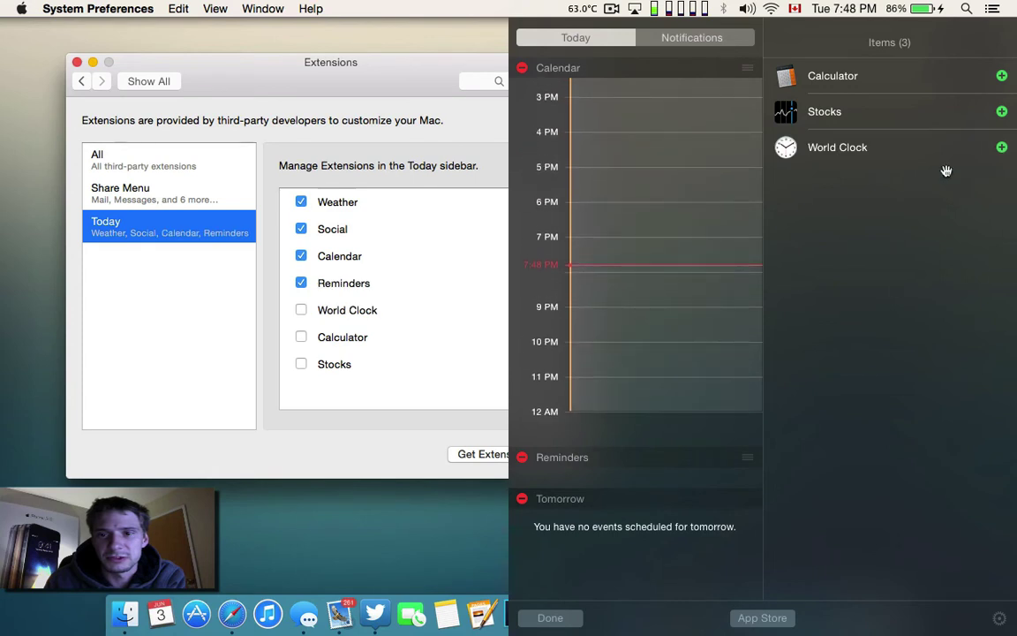
left_click(1001, 148)
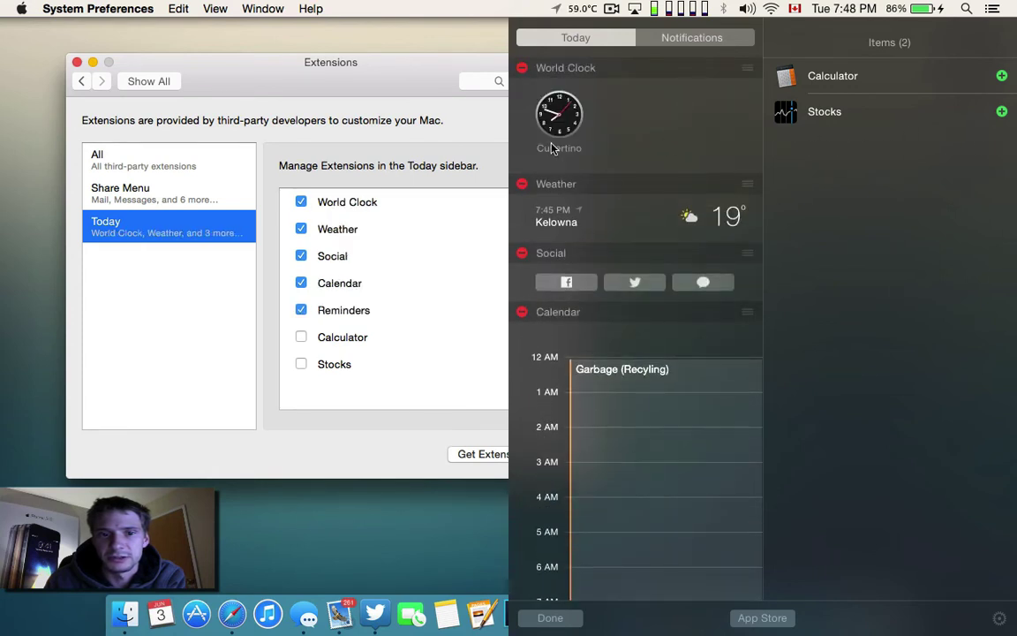
left_click(304, 263)
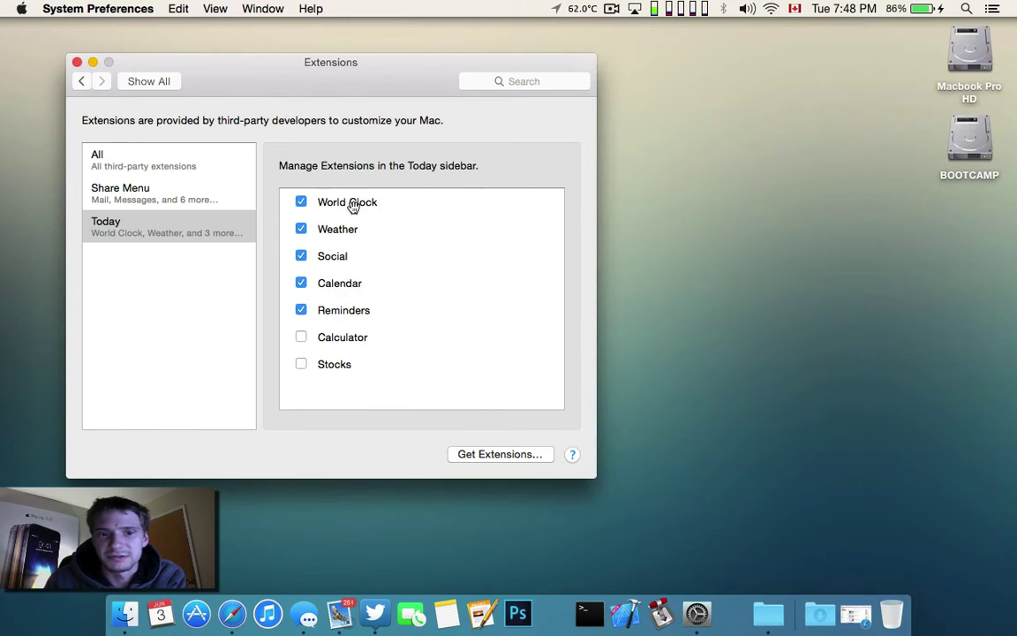
Step: Browse the Share Menu and All extension lists, then reopen Notification Center's Today view
left_click(172, 199)
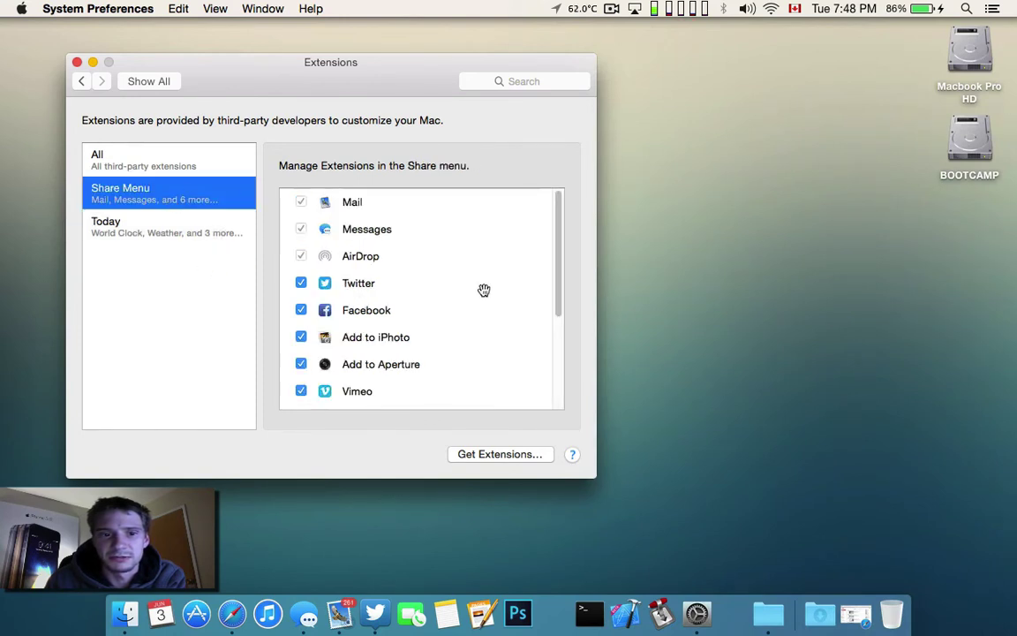
scroll(374, 344, "down", 5)
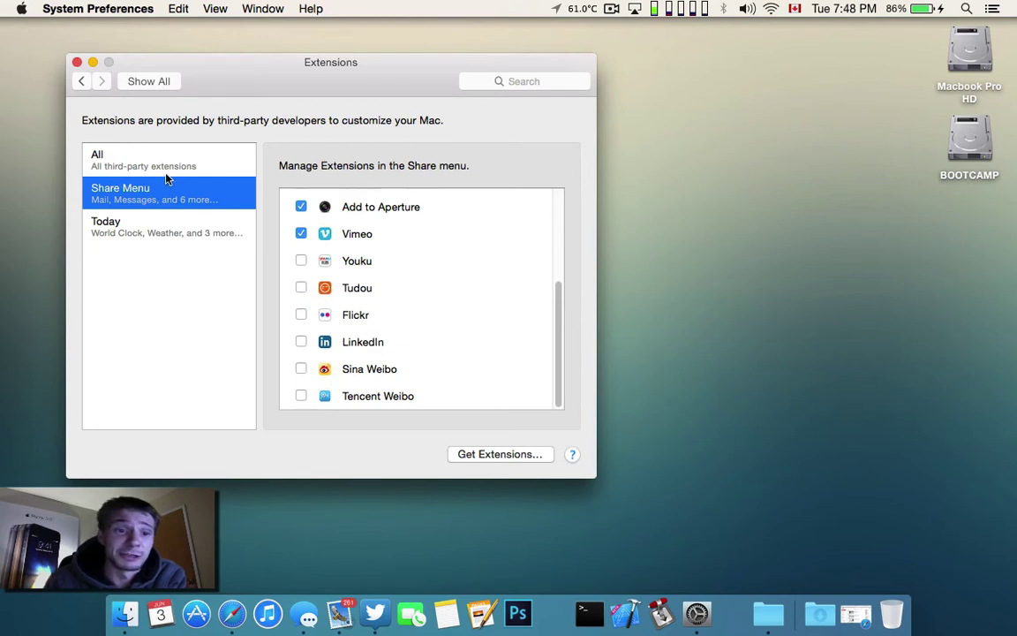
left_click(148, 155)
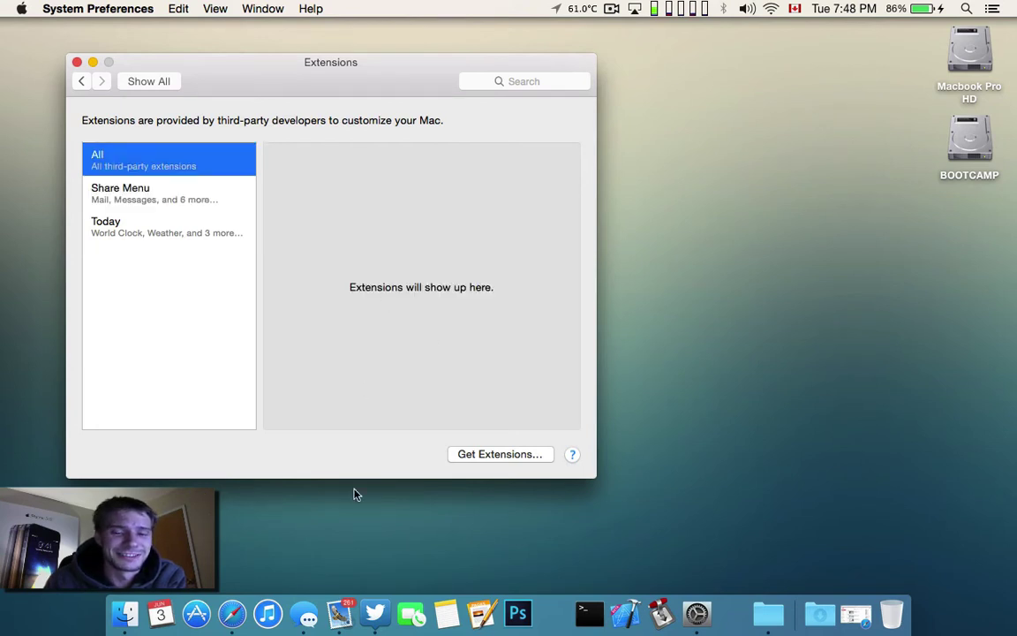
scroll(609, 398, "left", 3)
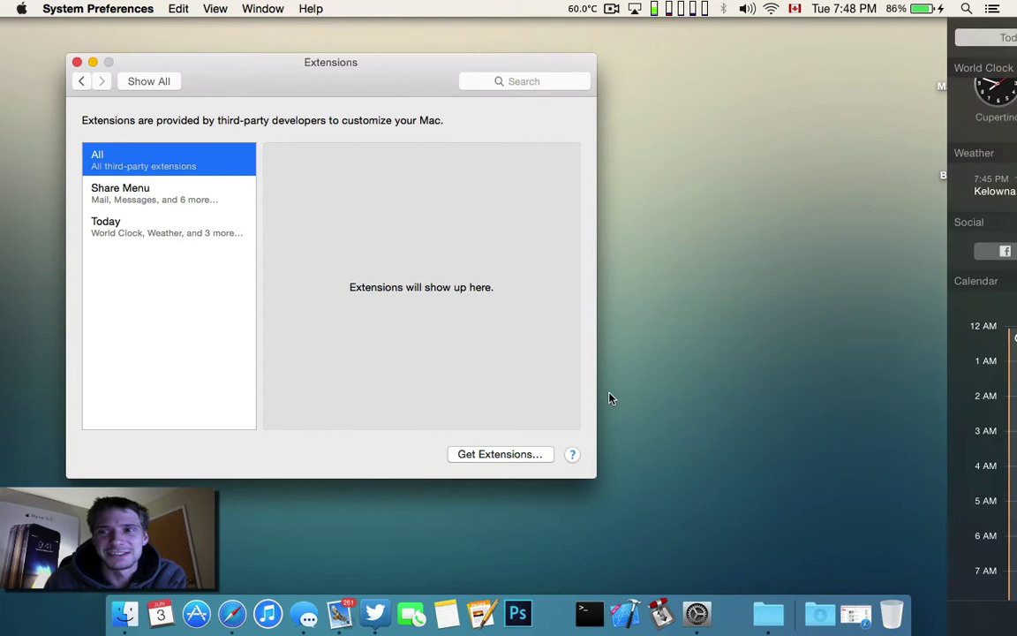
scroll(898, 200, "up", 3)
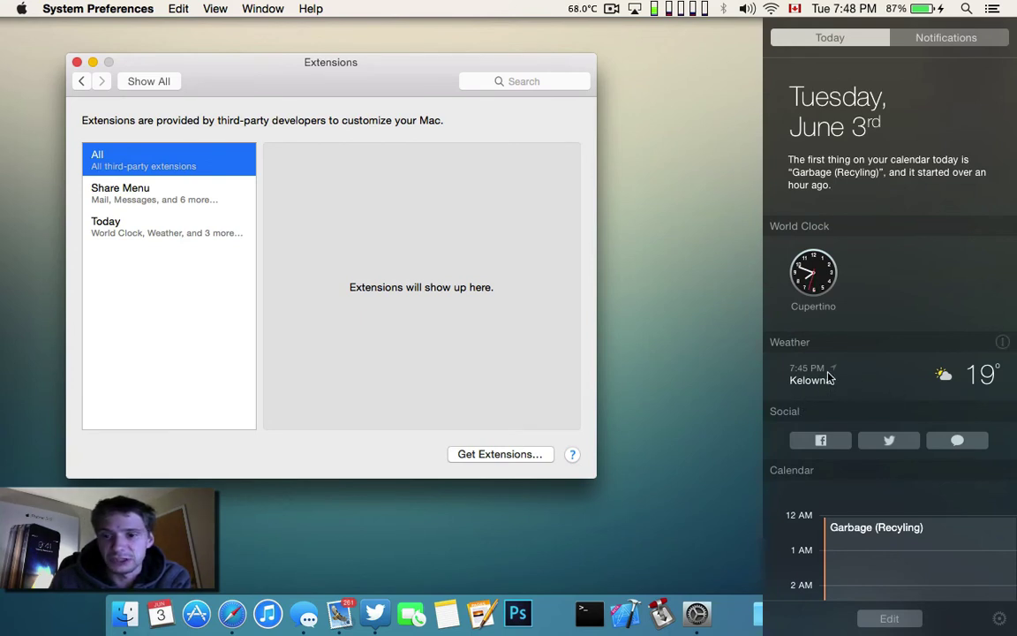
Step: Open the World Clock widget's editor and remove the Cupertino clock
left_click(1006, 343)
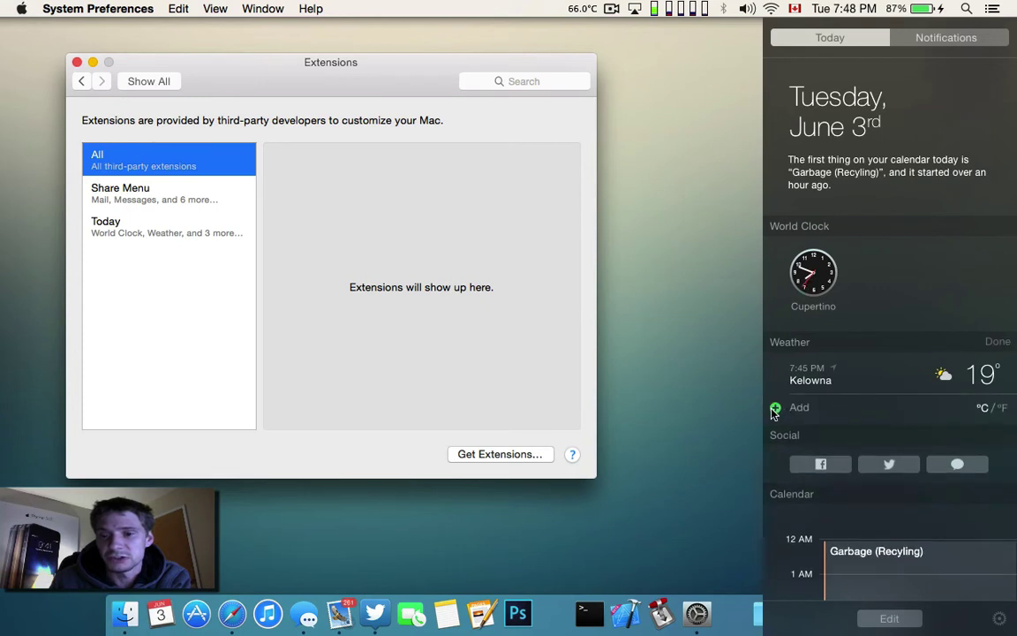
left_click(1004, 227)
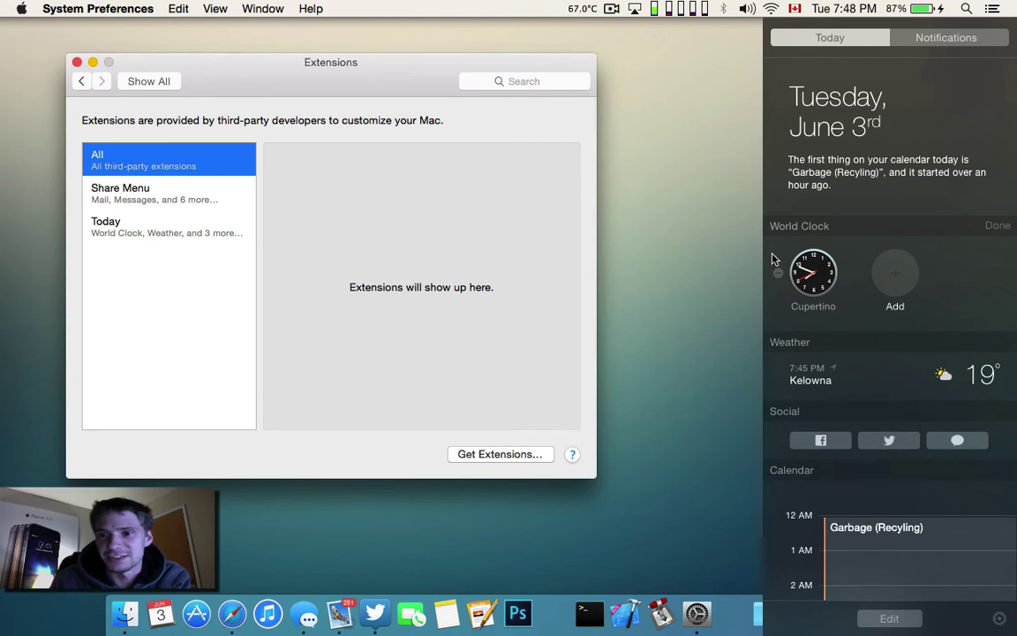
left_click(778, 274)
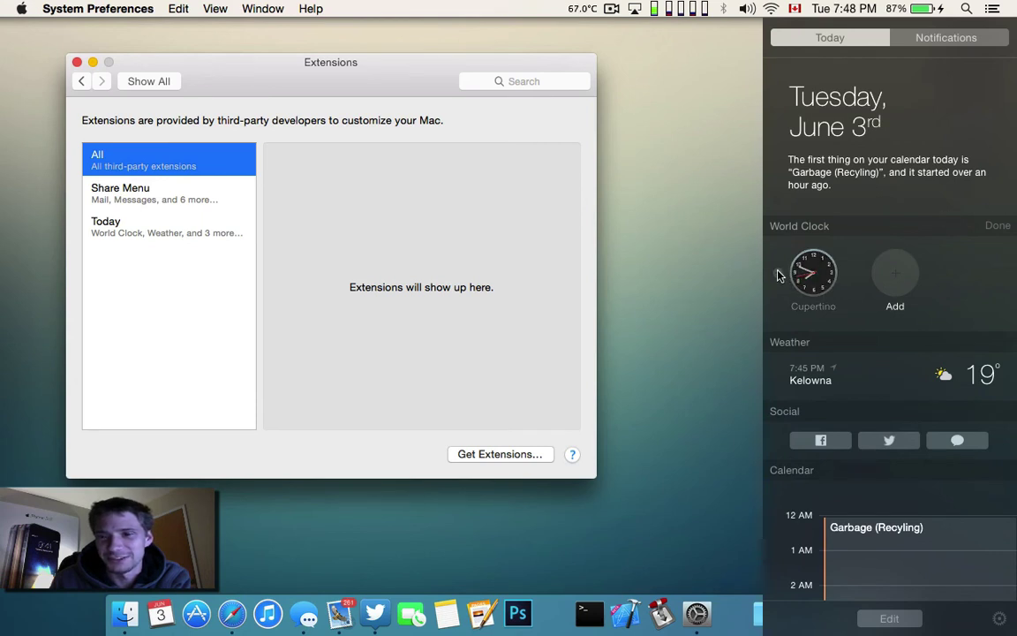
Step: Add a Vancouver - Canada clock by searching 'Vanco', then finish editing the widget
left_click(810, 278)
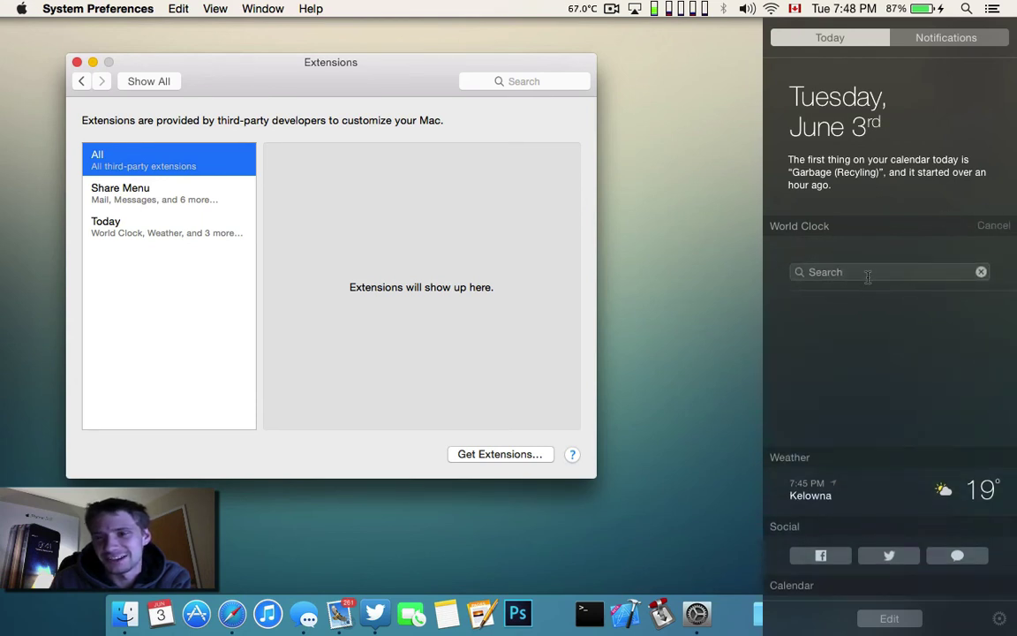
type("K")
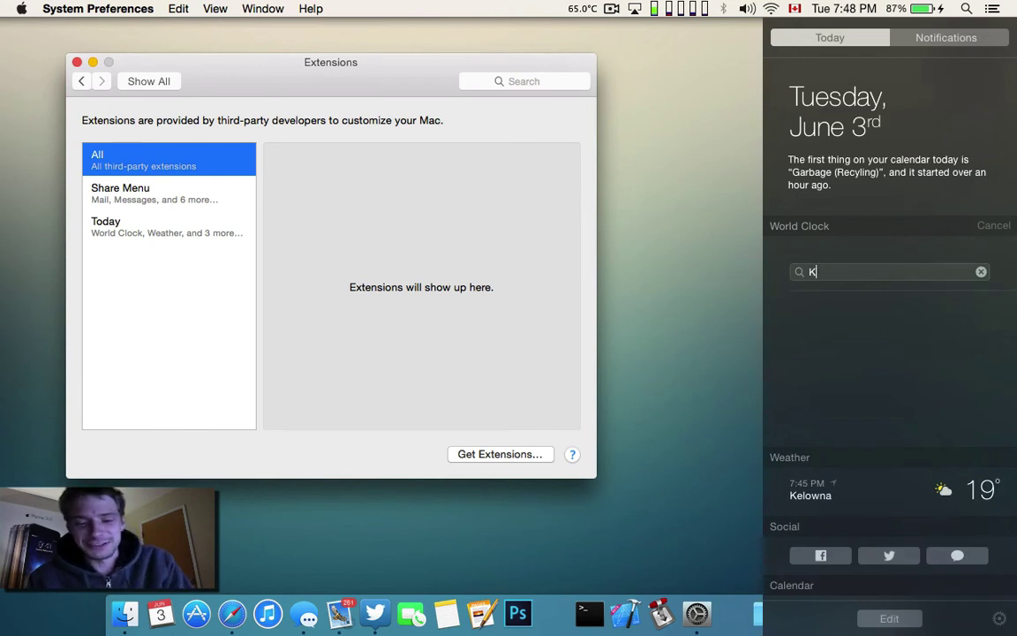
type("elonw")
key("BackSpace")
key("BackSpace")
key("BackSpace")
key("BackSpace")
key("BackSpace")
key("BackSpace")
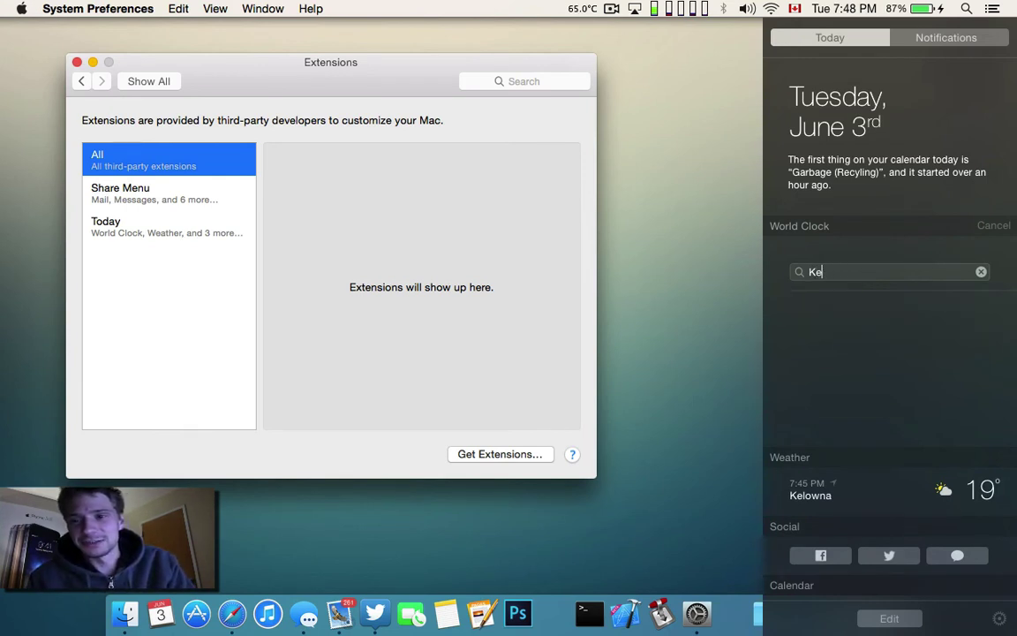
type("Van")
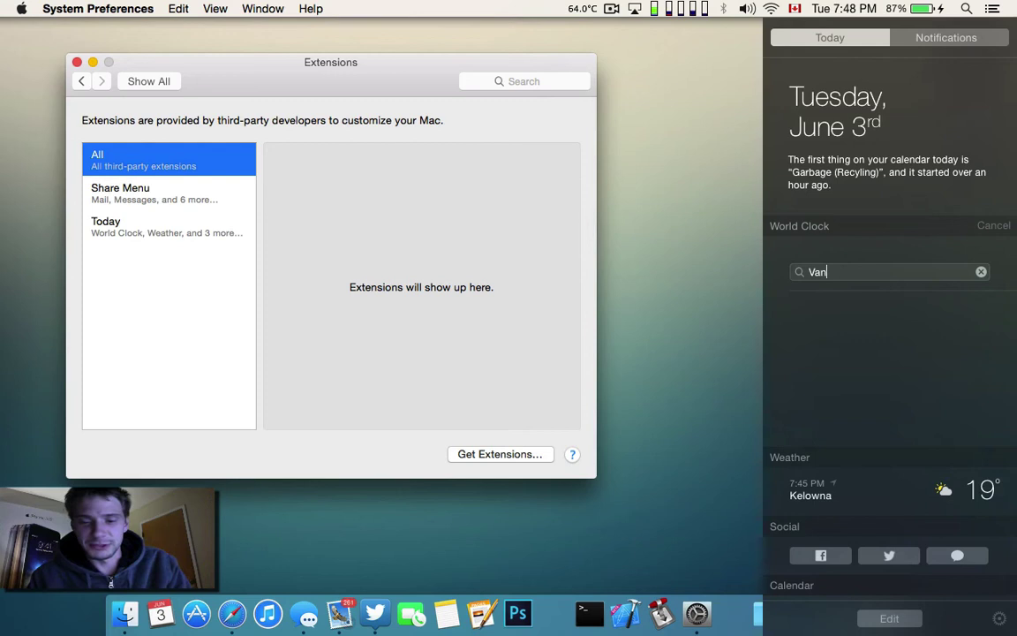
type("co")
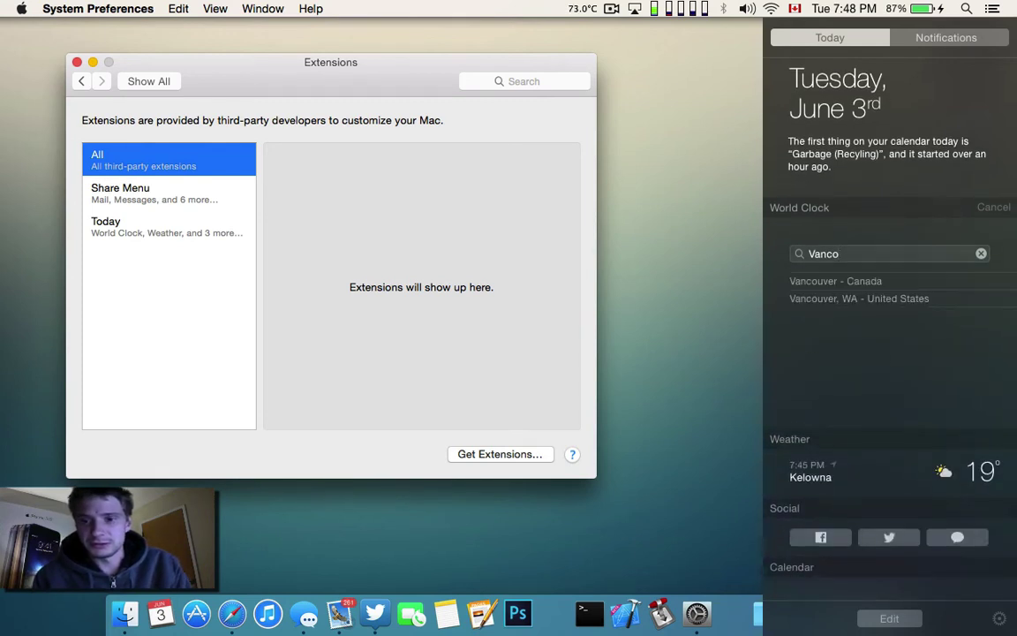
left_click(874, 281)
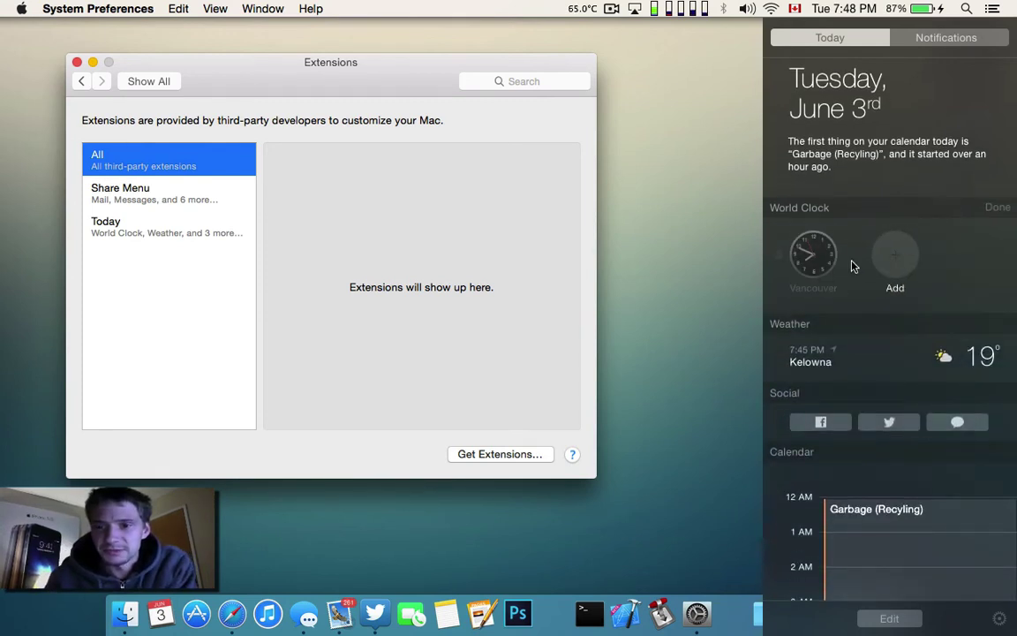
left_click(1007, 206)
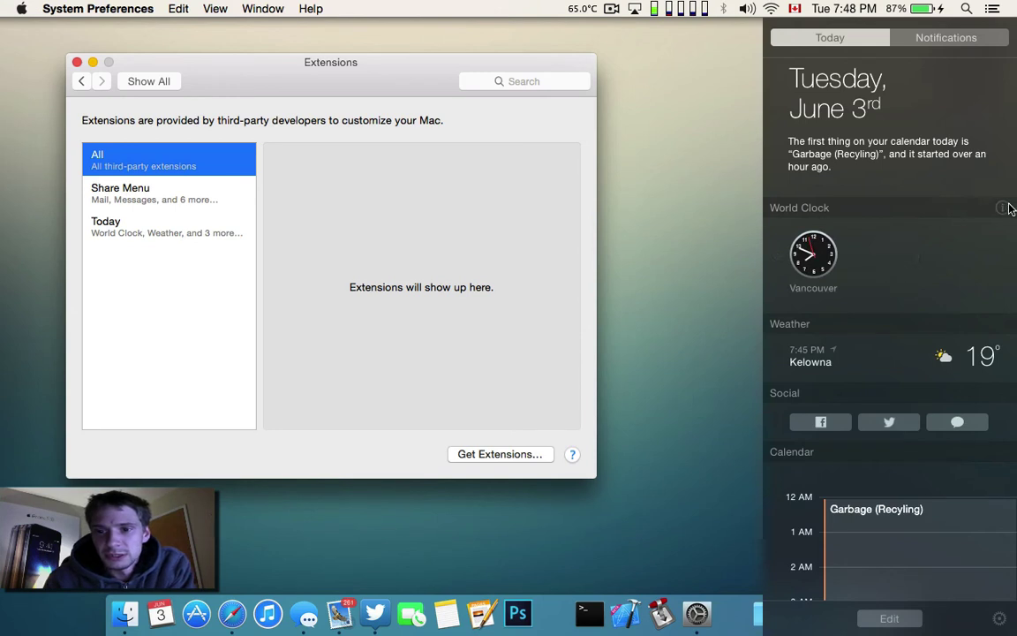
scroll(901, 274, "up", 2)
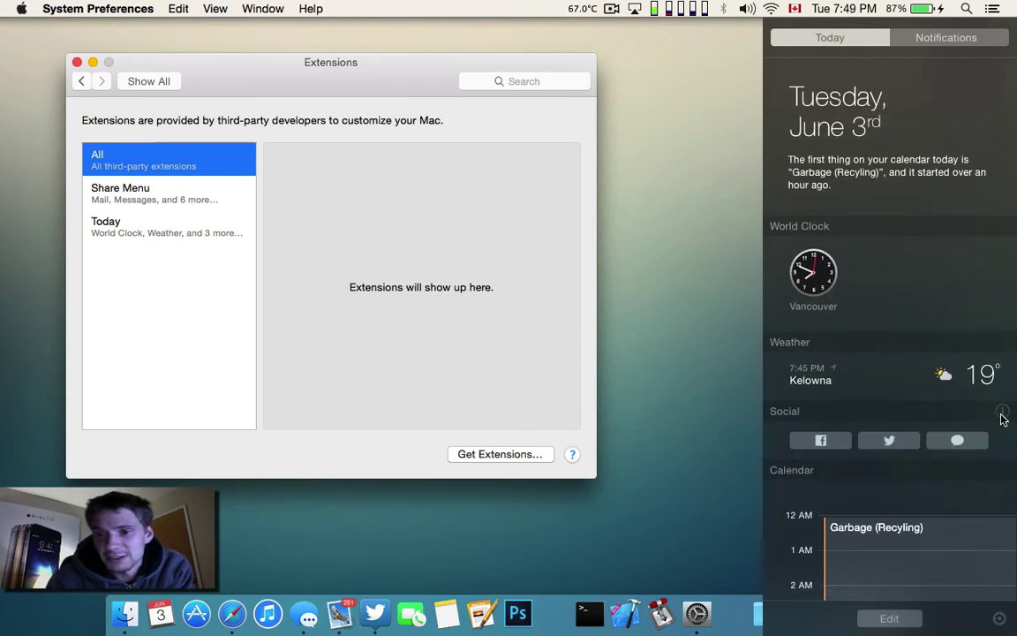
left_click(1003, 412)
scroll(952, 454, "down", 5)
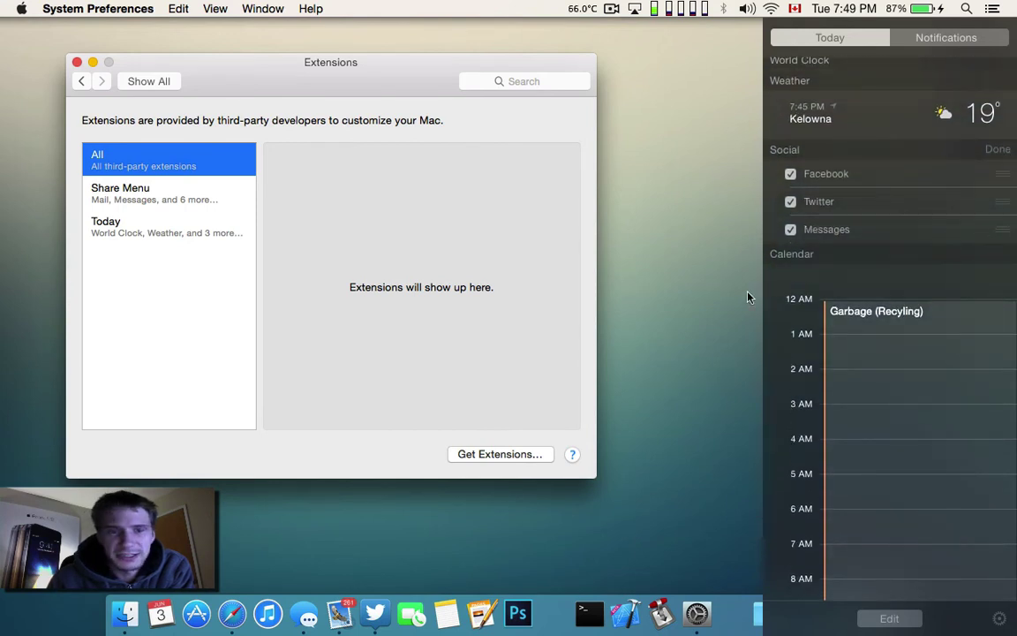
left_click(1004, 152)
scroll(917, 411, "down", 10)
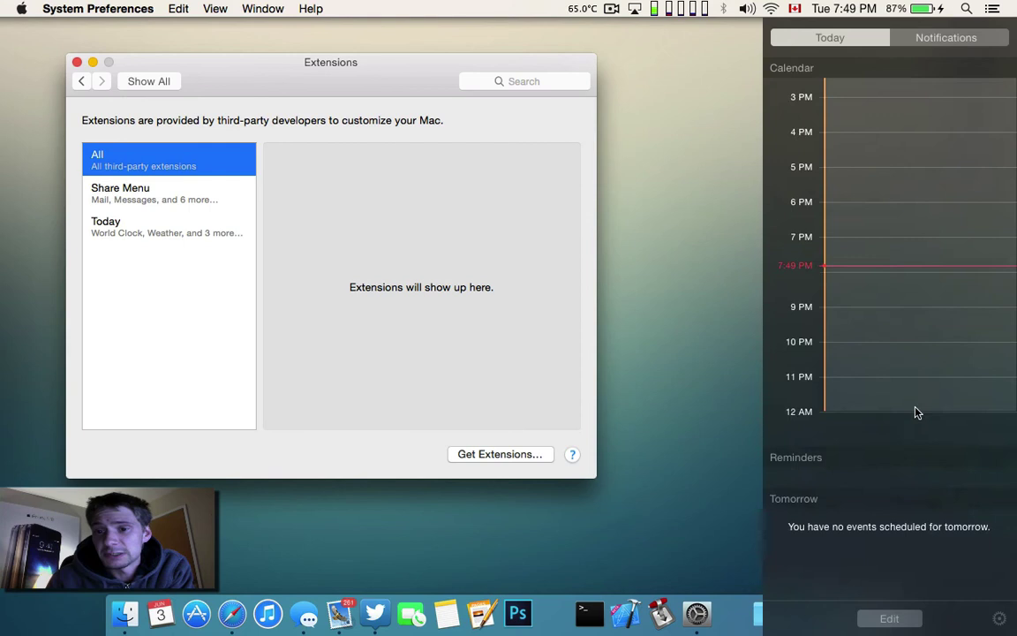
scroll(992, 500, "up", 15)
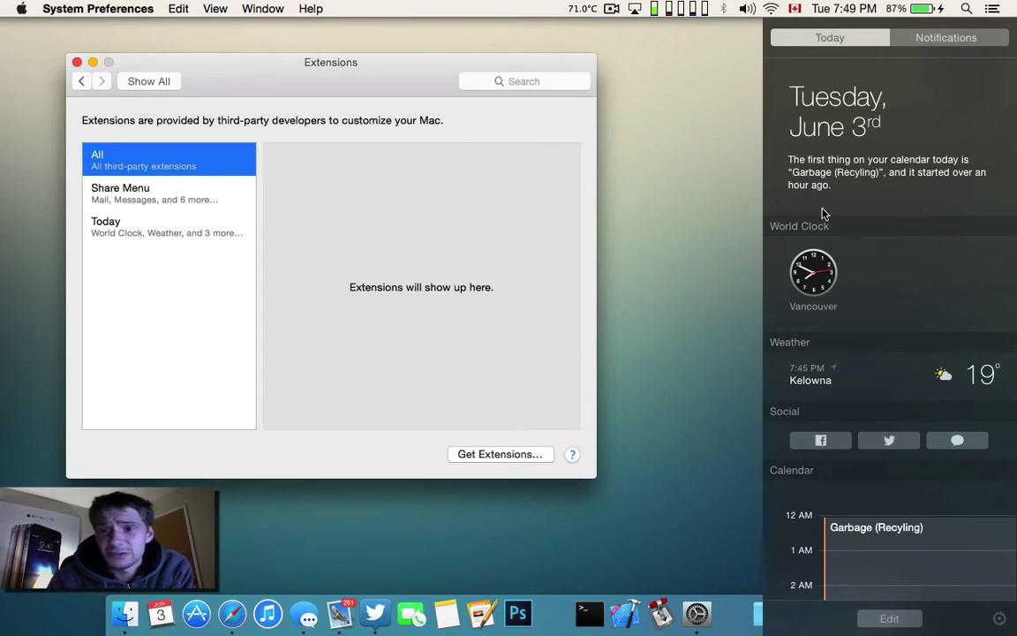
scroll(823, 214, "down", 10)
scroll(823, 214, "up", 10)
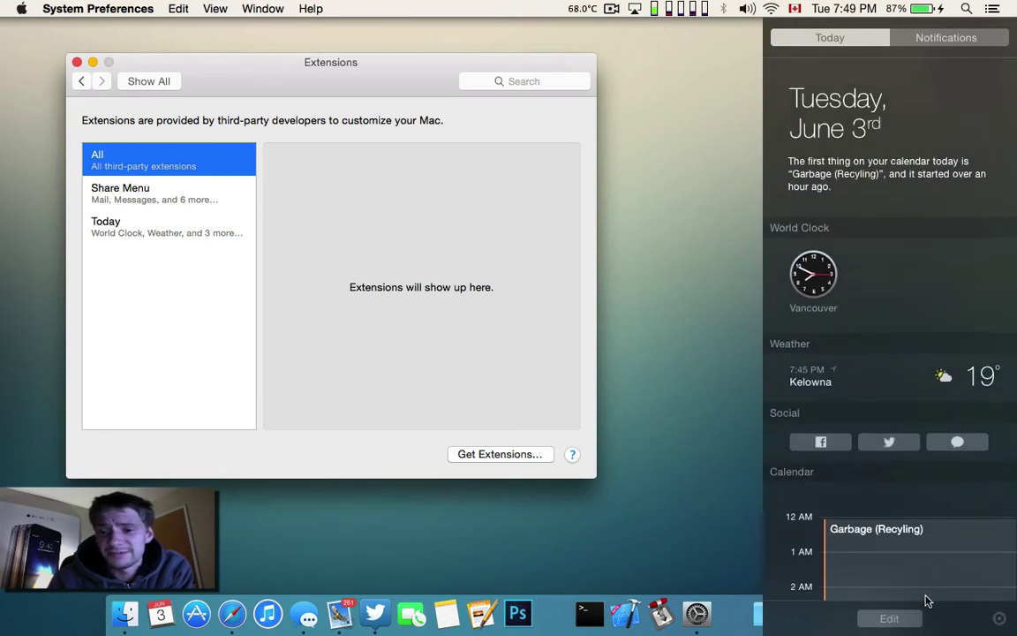
Step: Open the Notifications preferences from Notification Center's gear and scroll the app list
left_click(999, 618)
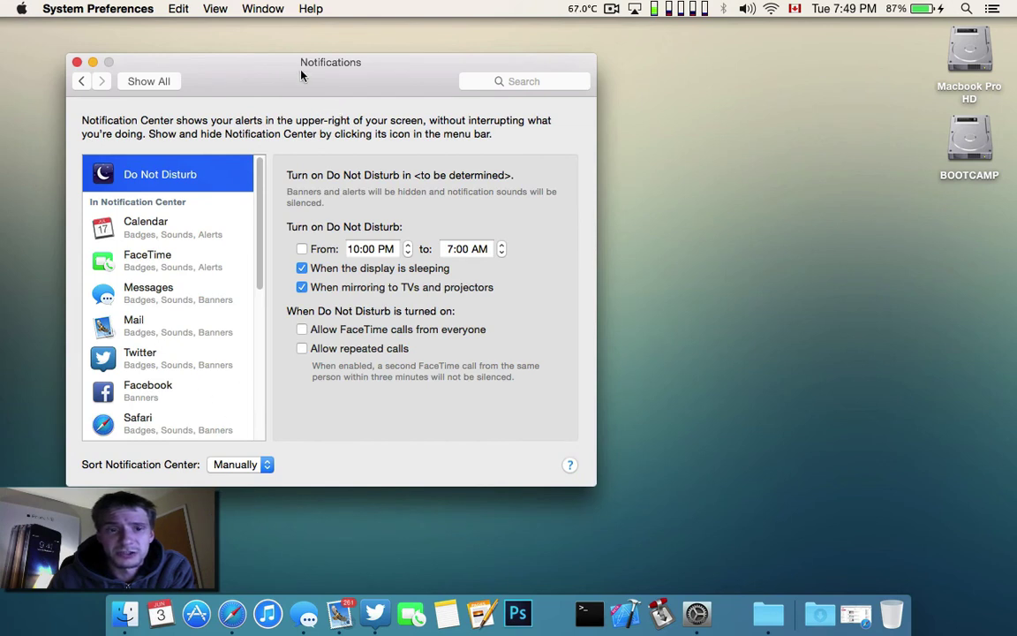
left_click_drag(300, 75, 365, 55)
scroll(236, 330, "down", 5)
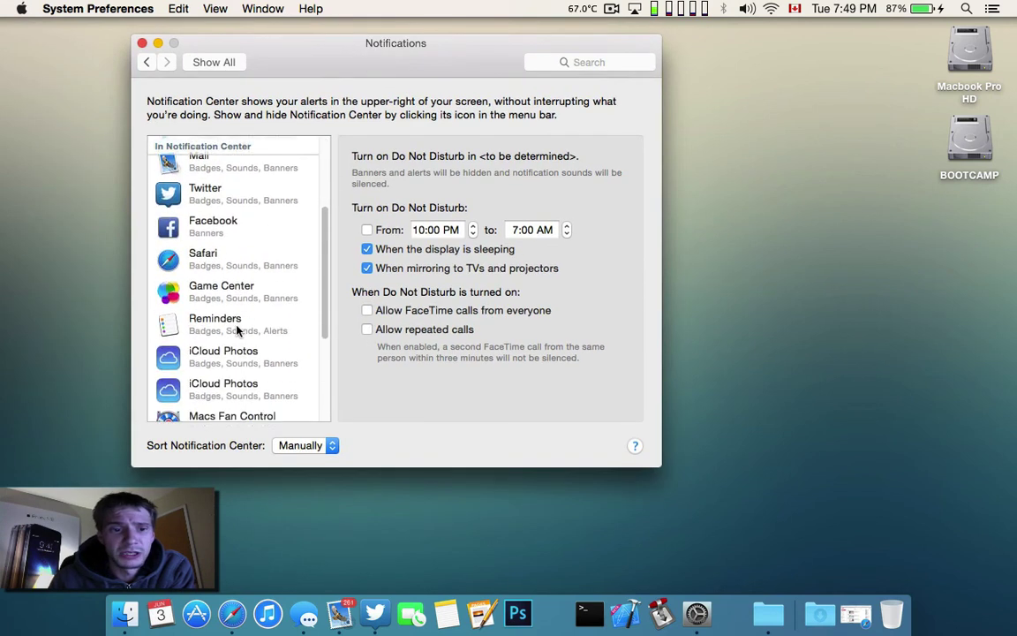
scroll(236, 330, "down", 4)
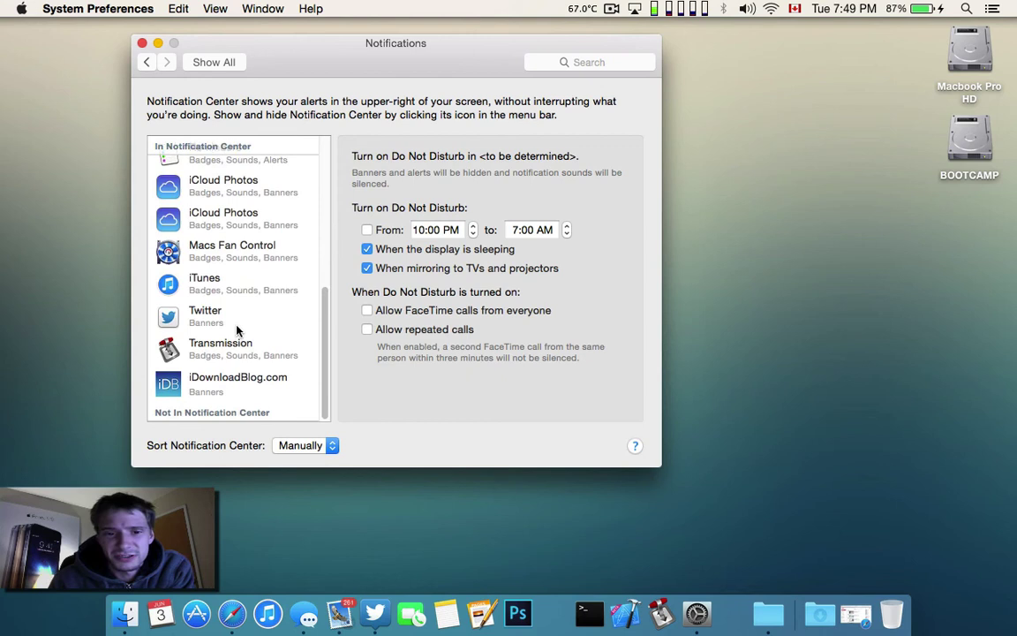
scroll(237, 330, "up", 10)
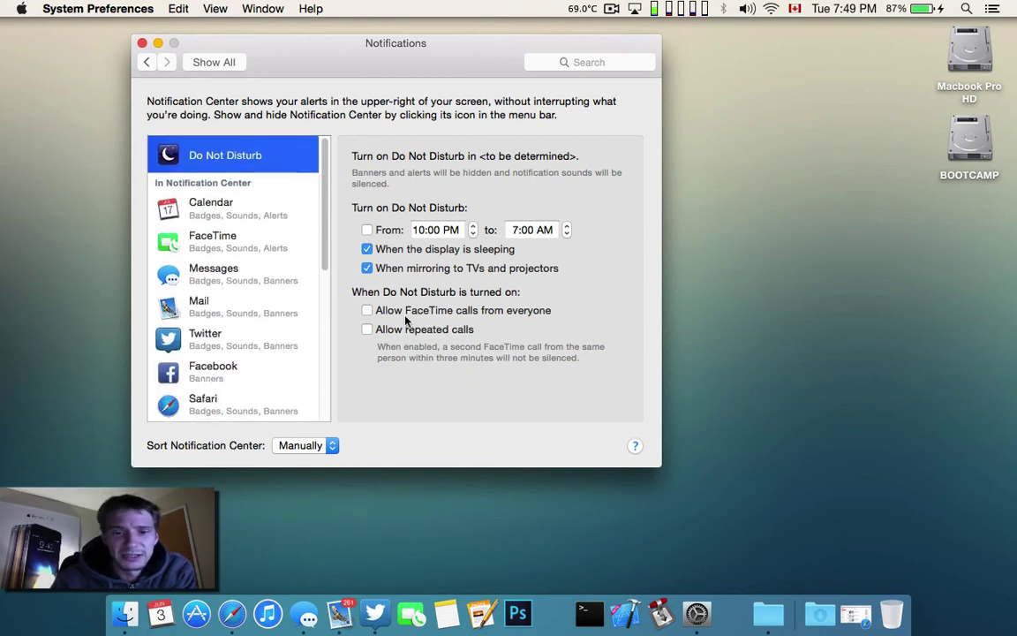
Step: Review alert settings for Calendar, Messages, Mail, FaceTime, Twitter, Safari and Facebook
left_click(234, 209)
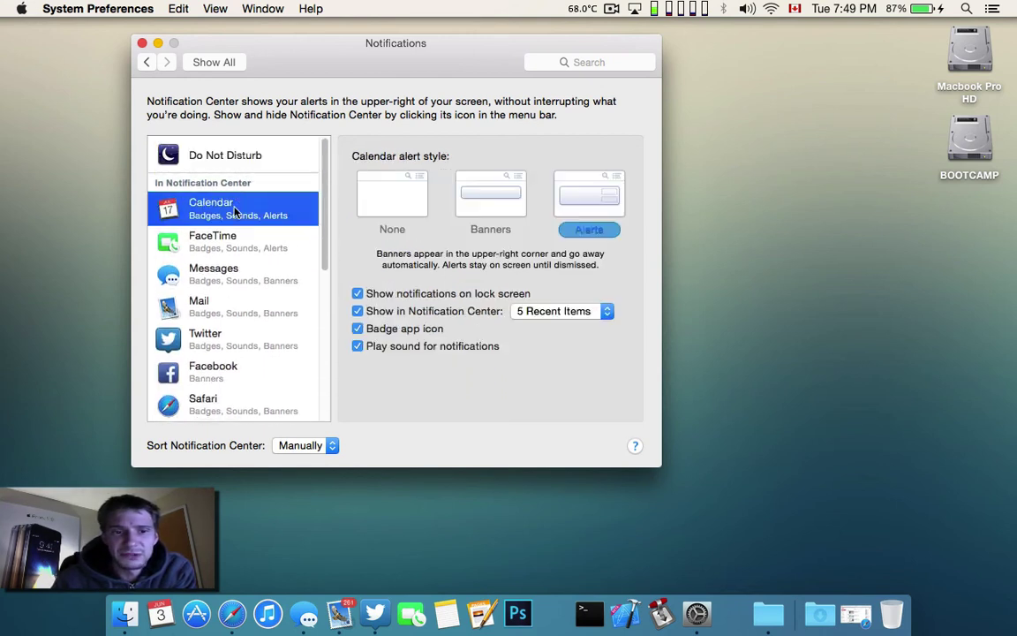
left_click(250, 267)
left_click(220, 300)
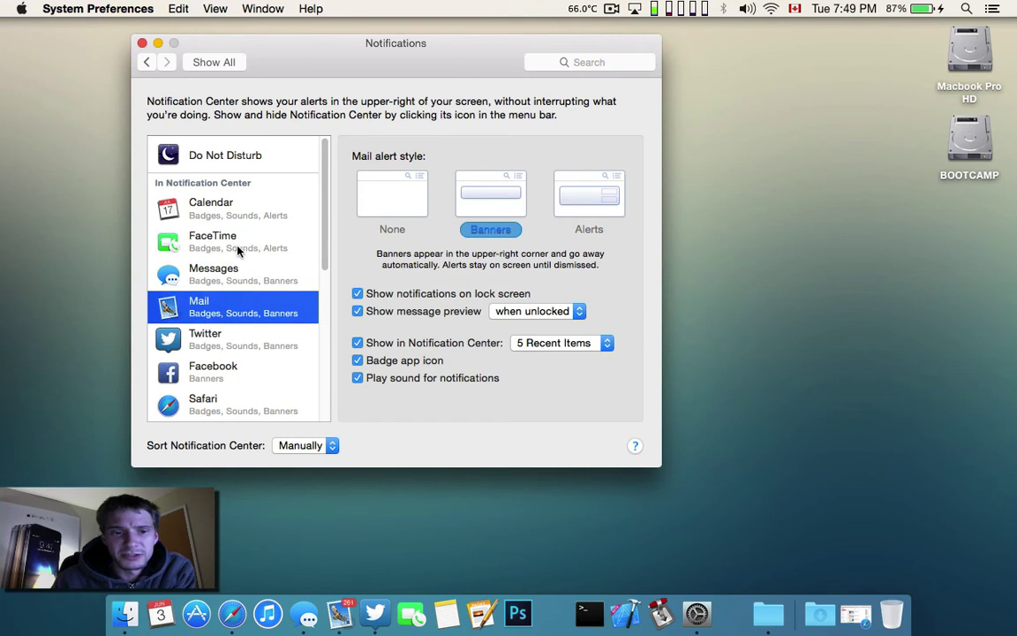
left_click(220, 234)
left_click(250, 344)
left_click(238, 401)
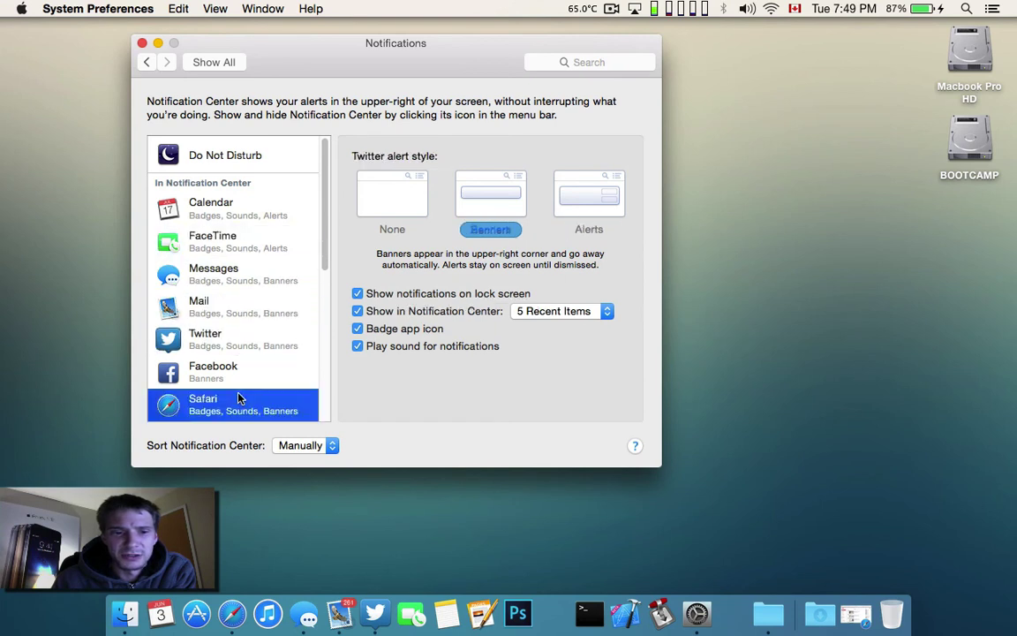
left_click(238, 381)
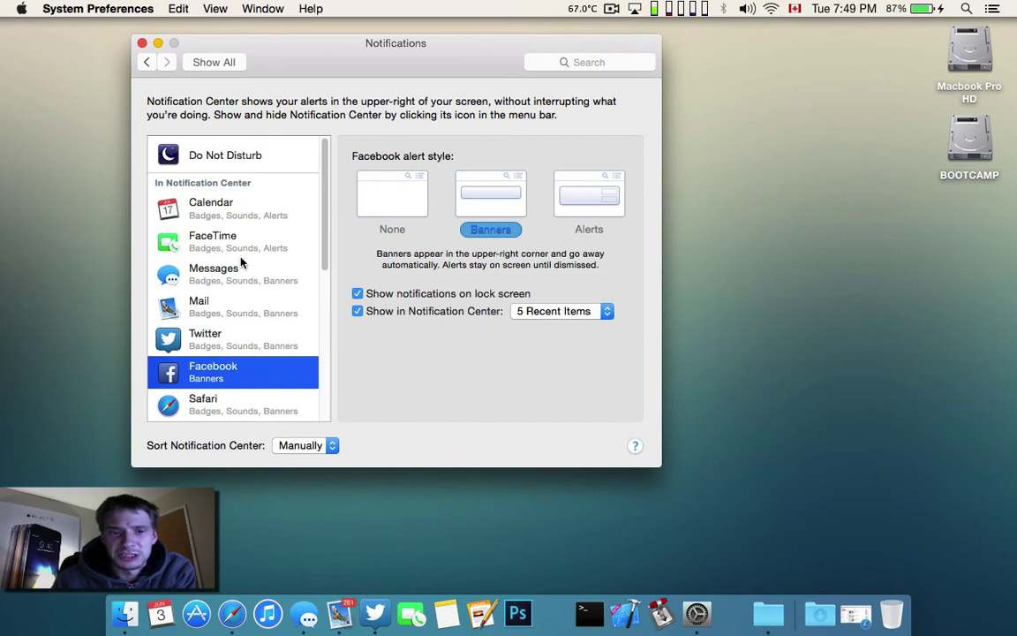
left_click(187, 210)
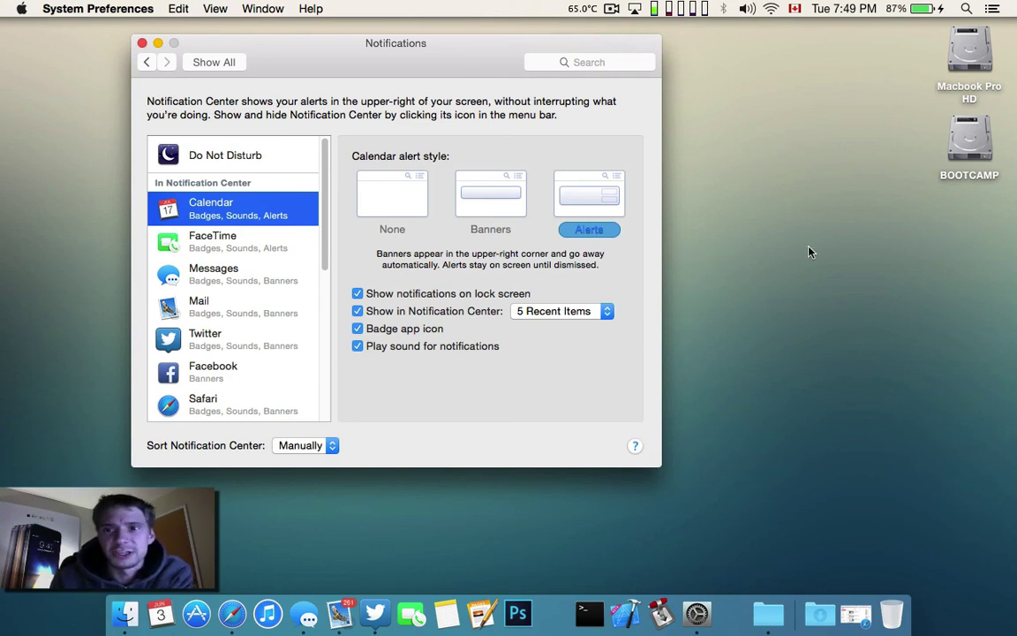
scroll(548, 423, "right", 3)
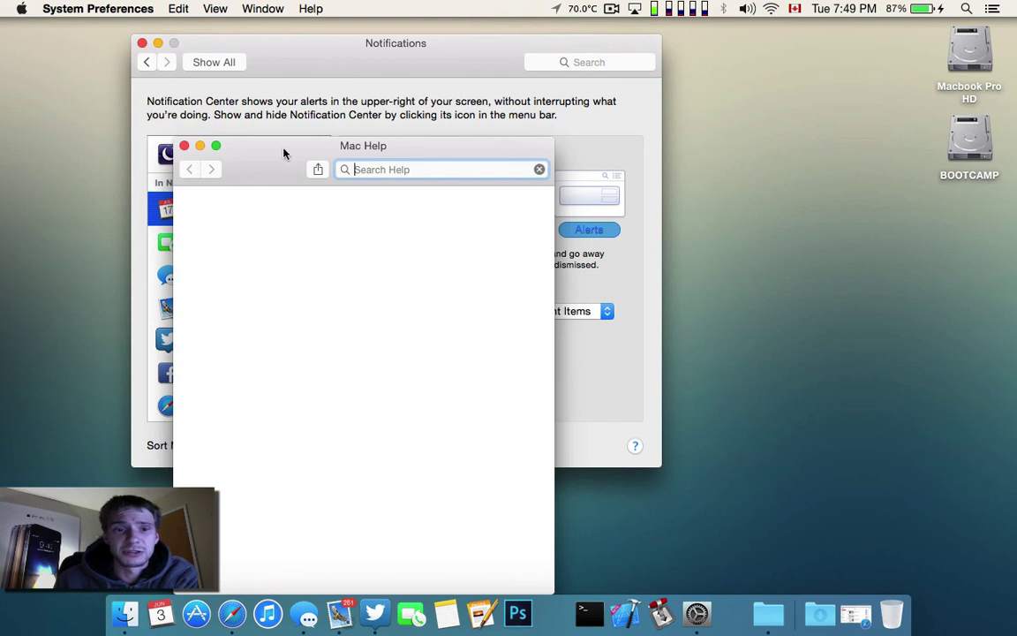
Step: Move Mac Help higher and right, then scroll through the 'Change Notification Center preferences' article
left_click_drag(265, 158, 344, 92)
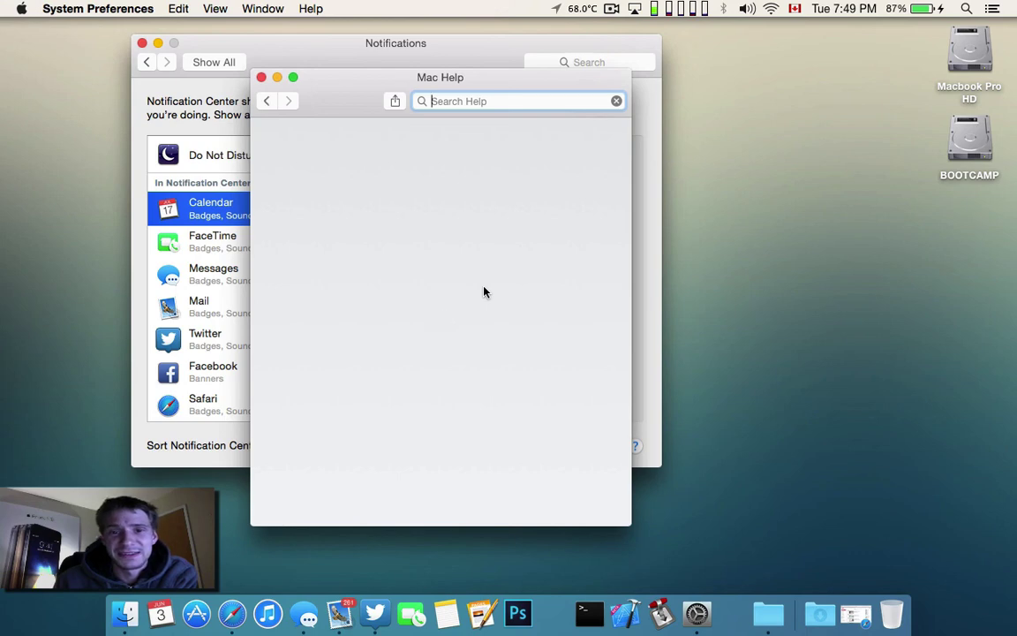
scroll(422, 354, "down", 15)
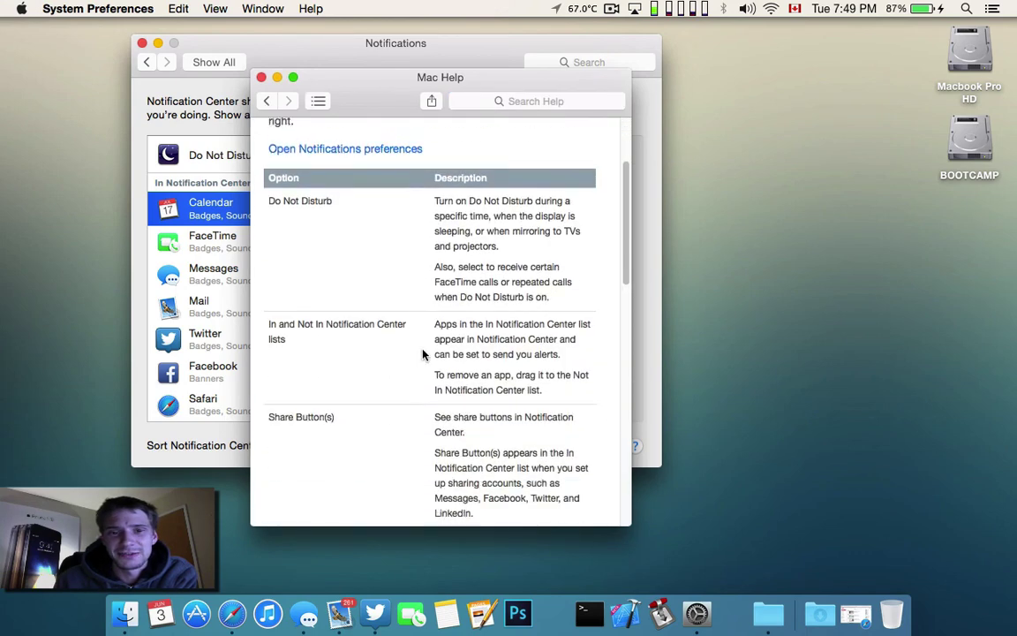
scroll(422, 354, "up", 15)
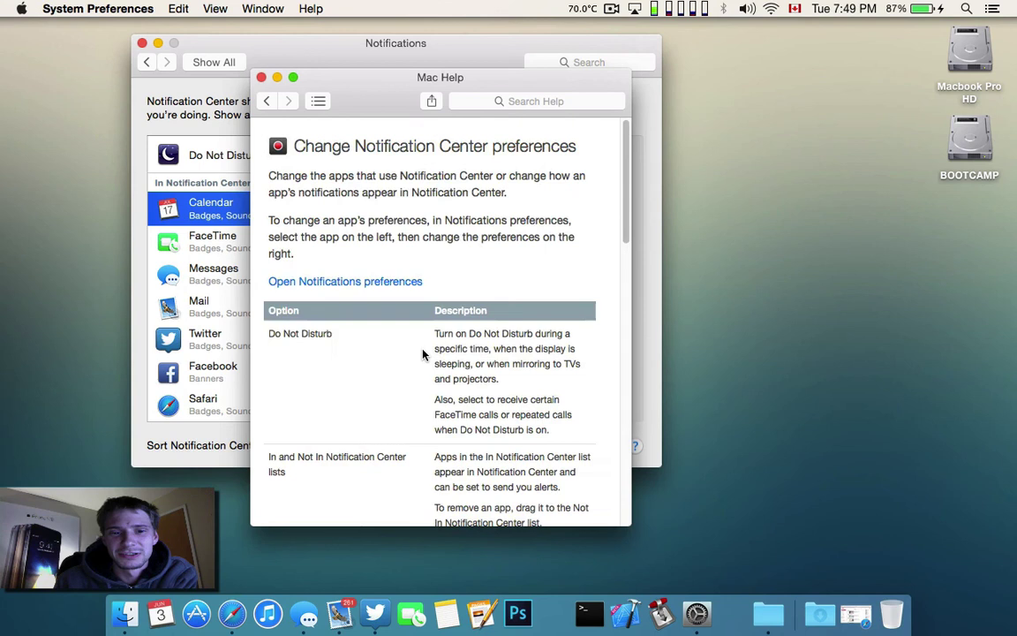